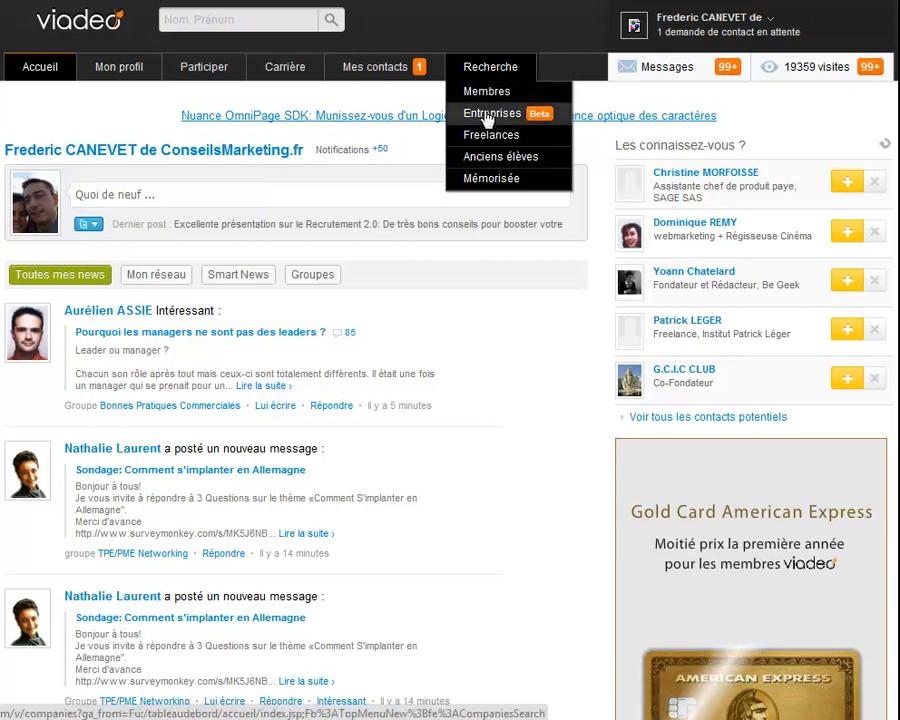
# Step: Open the Entreprises search section, browse the suggested companies and open the form for creating a company page
pyautogui.click(487, 117)
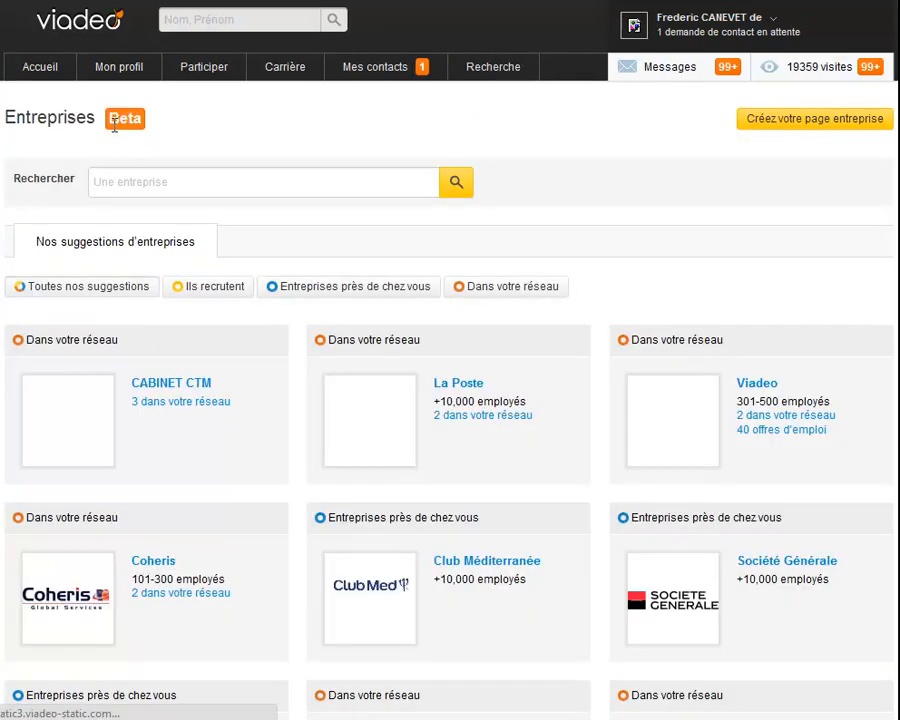
pyautogui.scroll(-4, 370, 340)
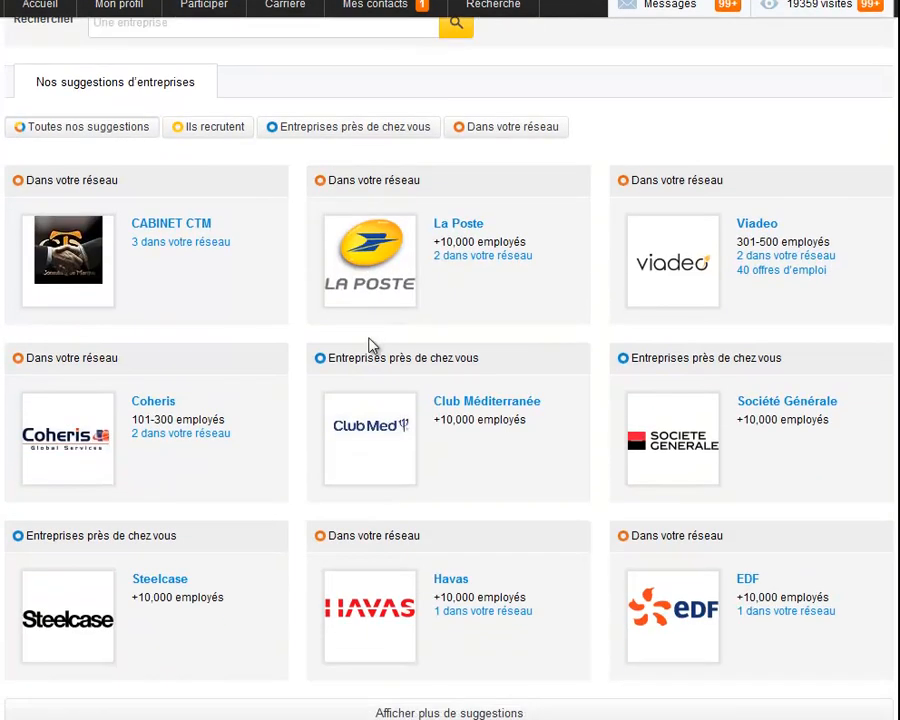
pyautogui.scroll(4, 371, 345)
pyautogui.scroll(-4, 370, 340)
pyautogui.scroll(4, 370, 344)
pyautogui.click(139, 185)
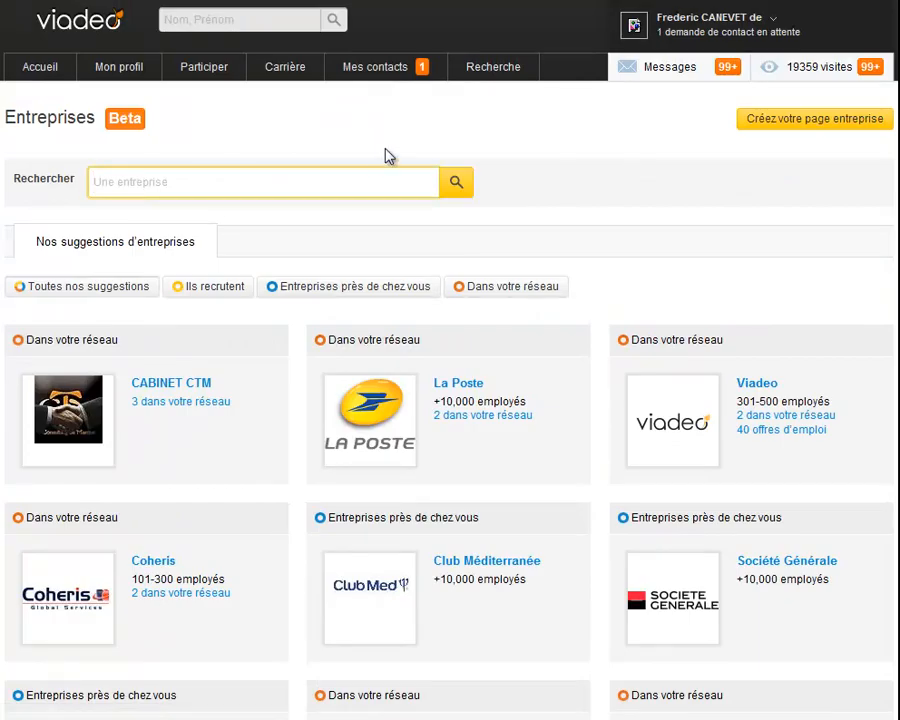
pyautogui.click(766, 124)
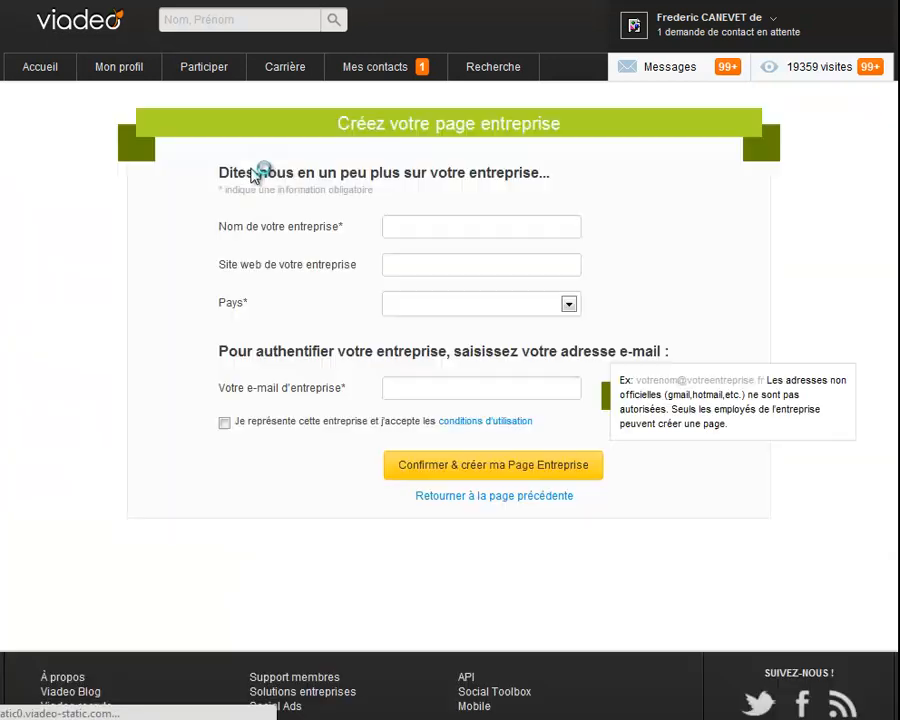
pyautogui.click(421, 230)
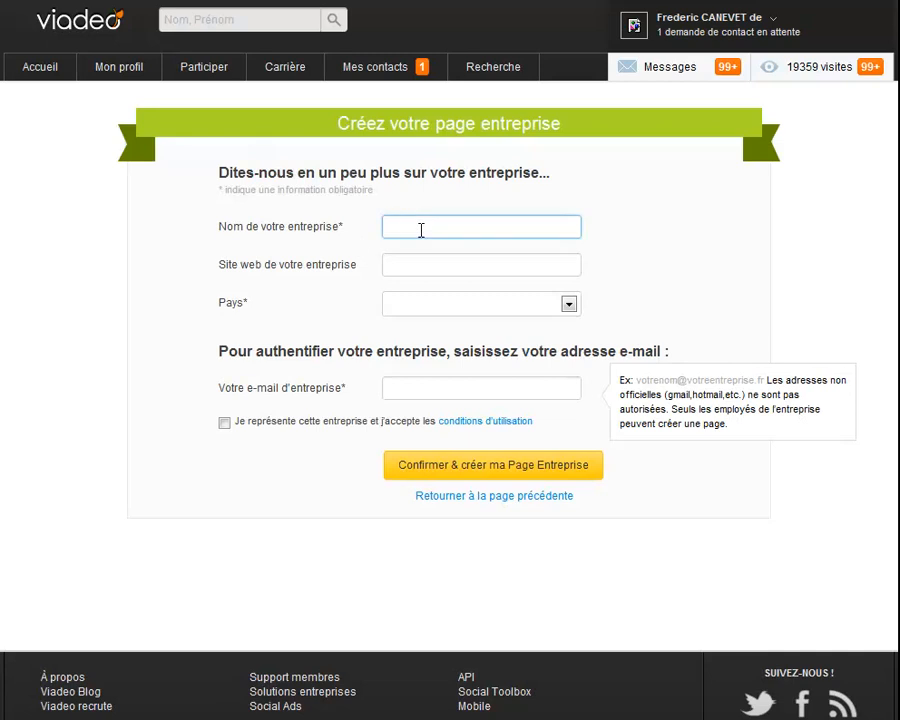
pyautogui.write('ConseilsMarketing')
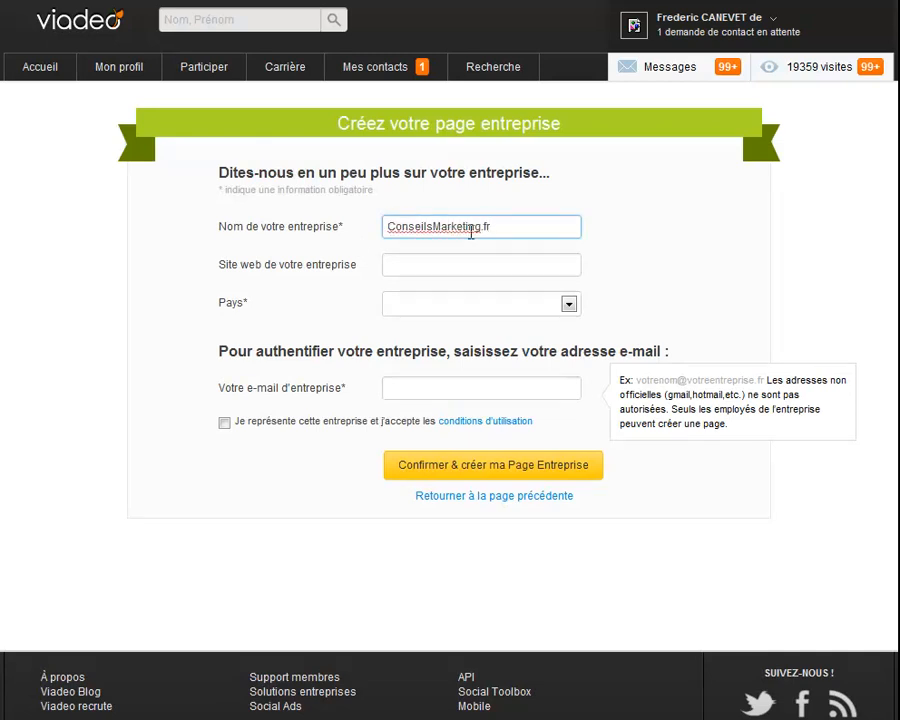
pyautogui.hotkey('ctrl', 'a')
pyautogui.hotkey('ctrl', 'c')
pyautogui.click(401, 266)
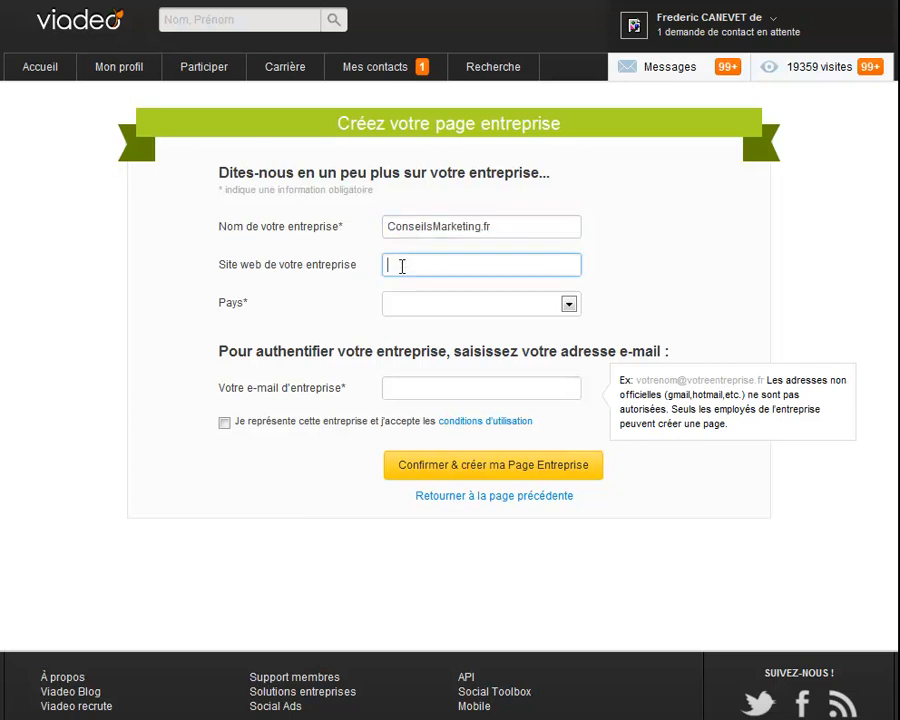
pyautogui.write('http:/')
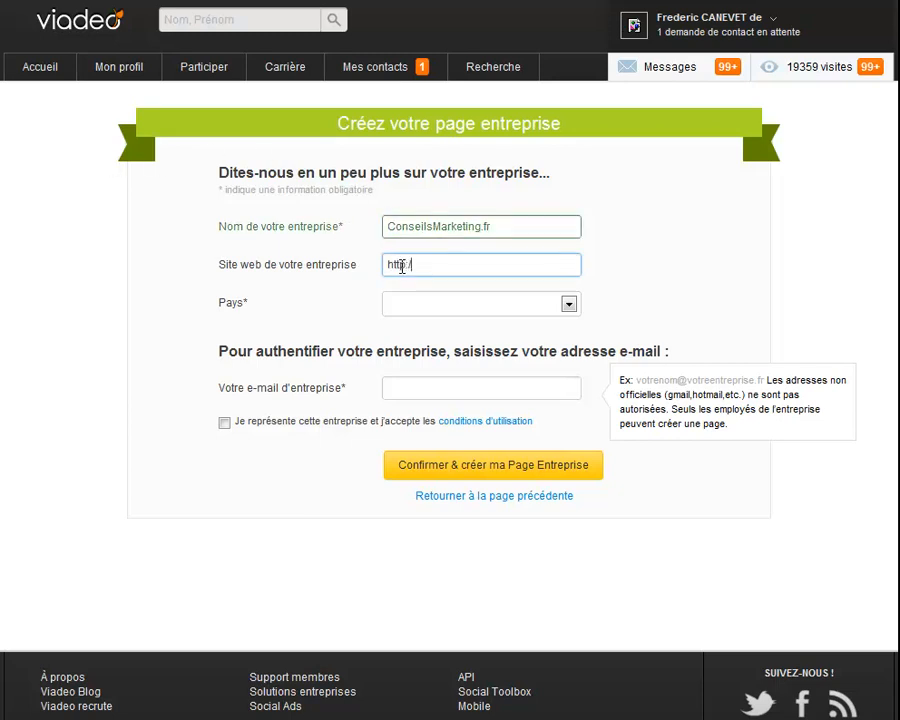
pyautogui.write('/www.')
pyautogui.hotkey('ctrl', 'v')
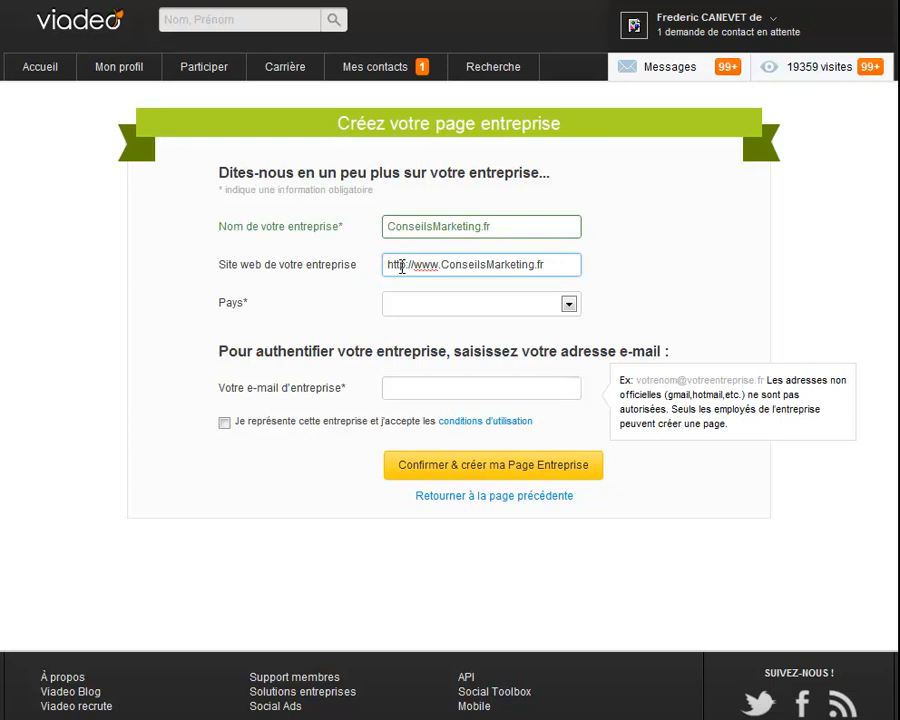
# Step: Set the company's country to France
pyautogui.click(476, 306)
pyautogui.scroll(-12, 476, 466)
pyautogui.scroll(-10, 476, 468)
pyautogui.scroll(-6, 458, 476)
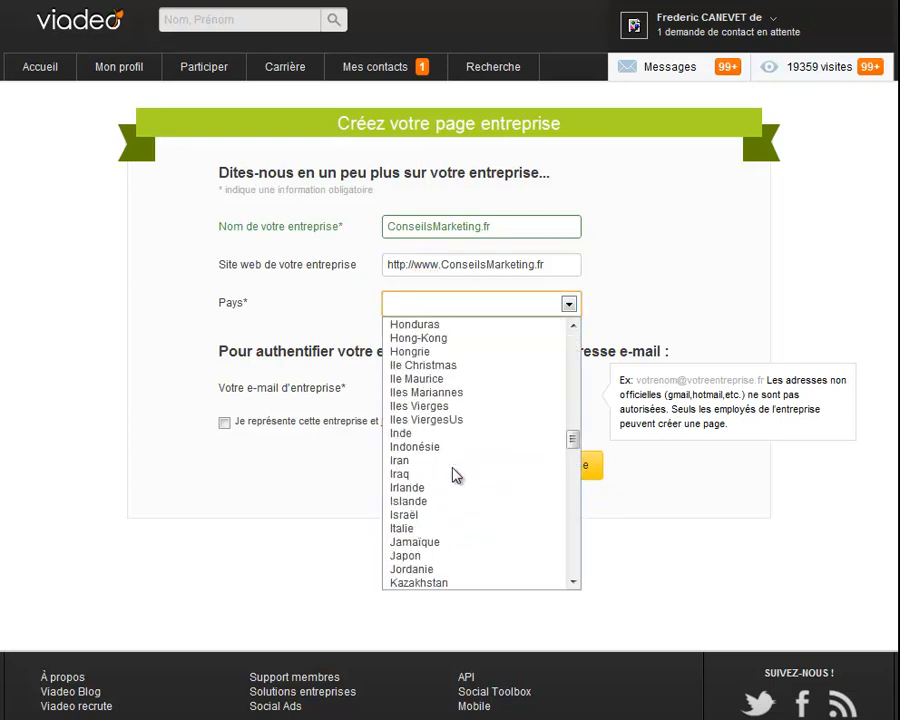
pyautogui.scroll(8, 455, 475)
pyautogui.click(454, 427)
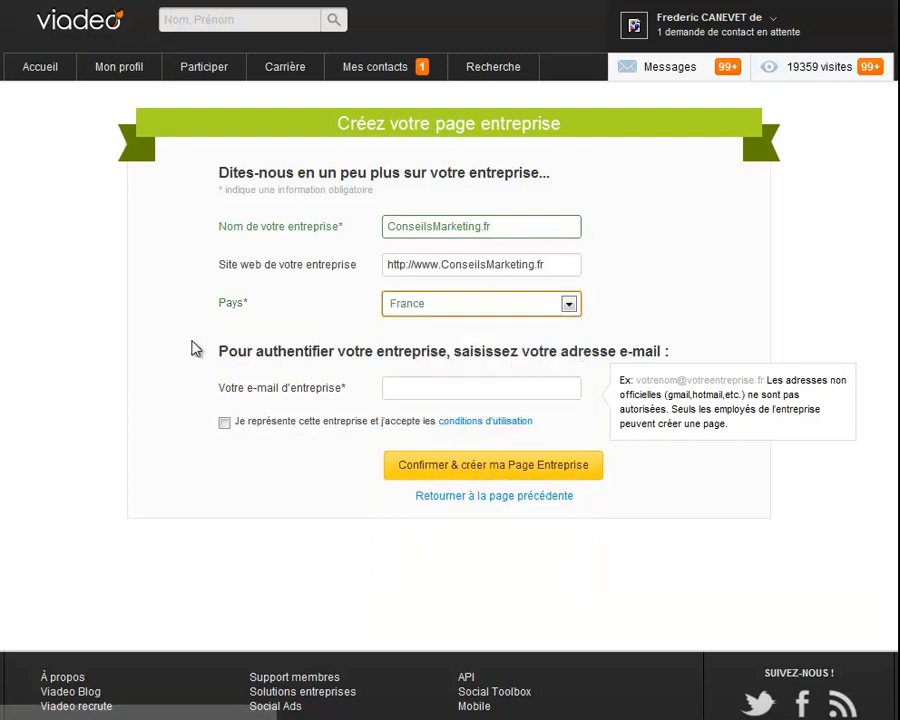
# Step: Fill in the company e-mail, accept the terms as company representative and confirm the creation of the page
pyautogui.click(424, 391)
pyautogui.write('fred')
pyautogui.click(455, 408)
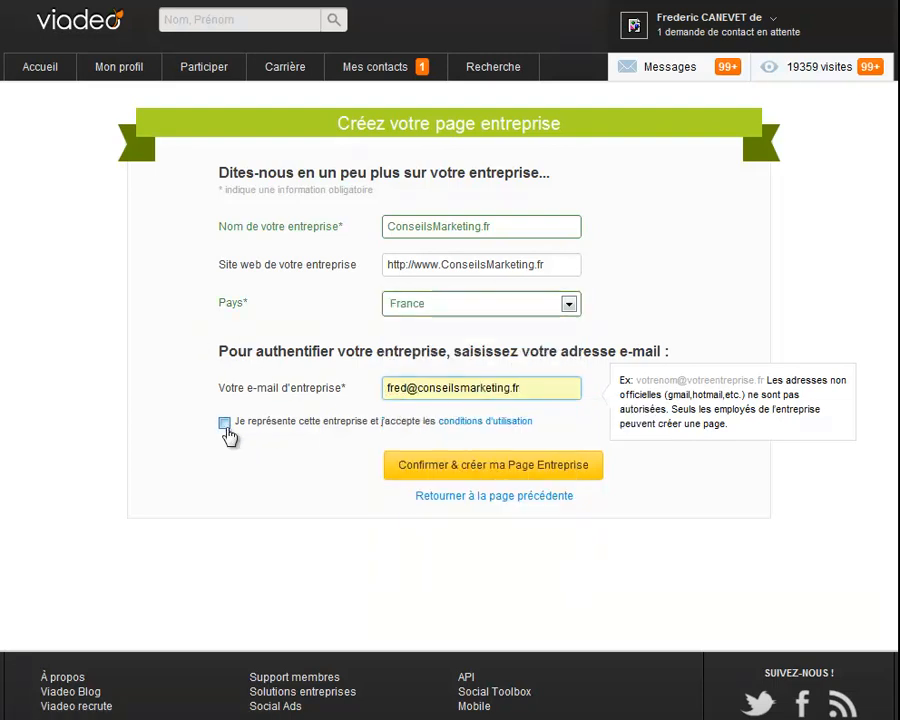
pyautogui.click(225, 424)
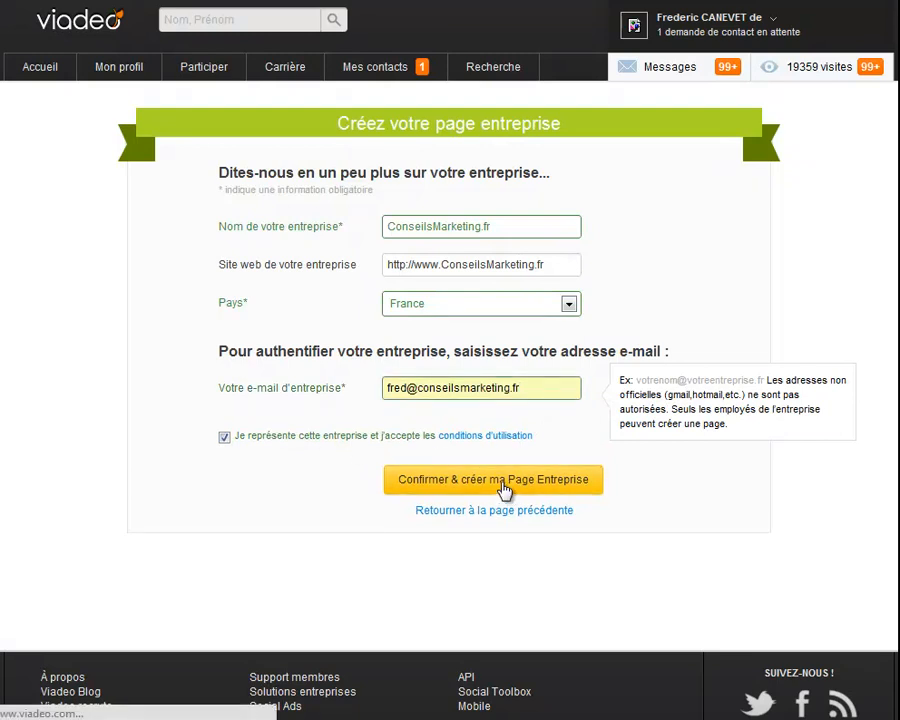
pyautogui.click(505, 490)
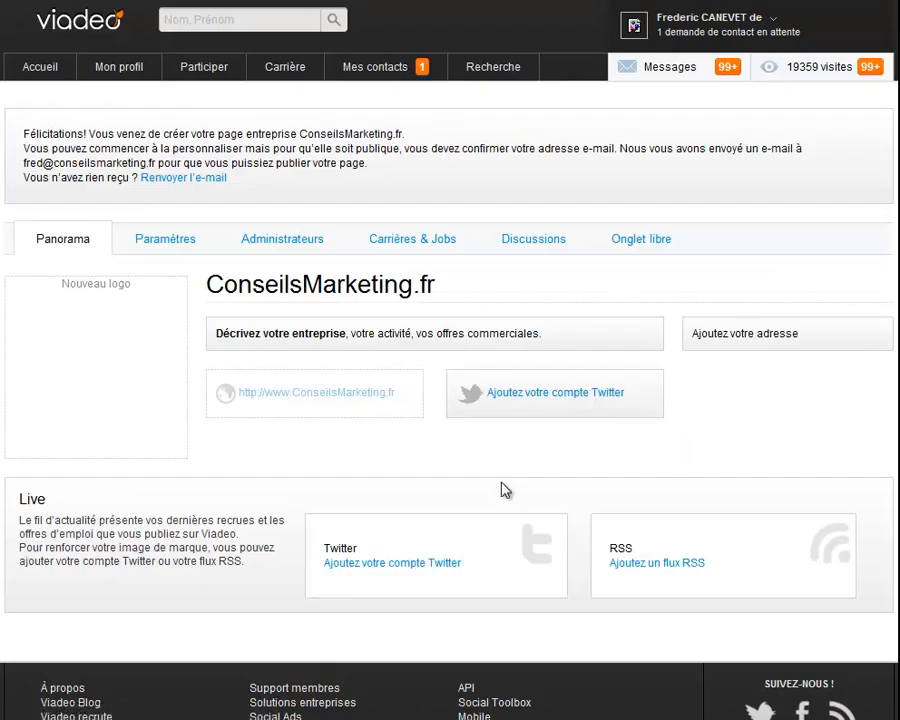
# Step: Save the French company description "ConseilsMarketing.Fr est un site qui vous donne des conseils pour trouver des prospects et fidéliser vos clients"
pyautogui.click(300, 338)
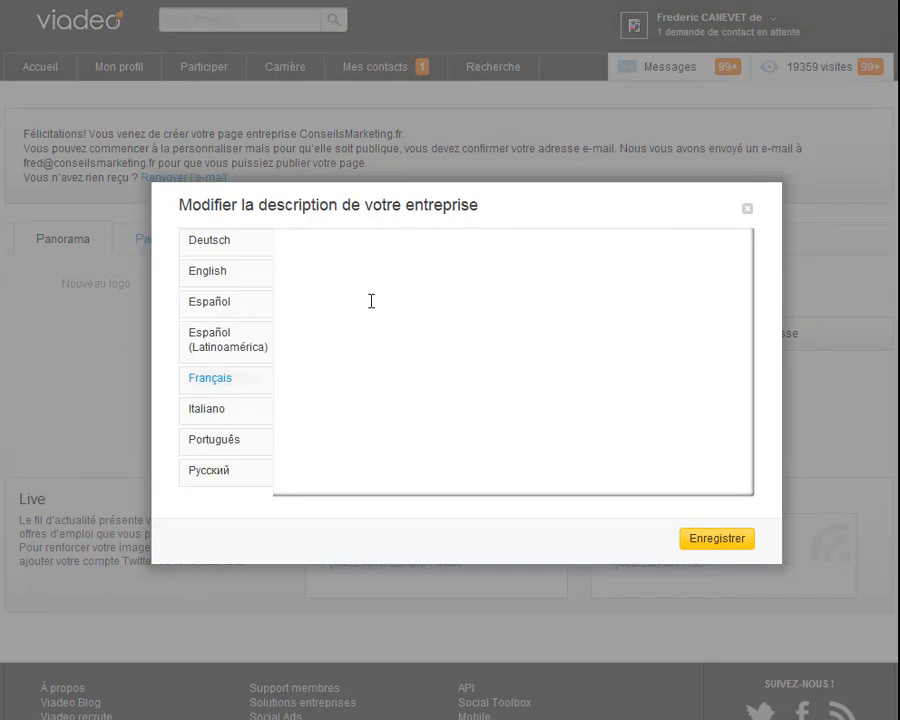
pyautogui.write('ConseilsMarketing.fr est un site qui vous donne des conseils pour trouver des prospects et fidéliser vos clients')
pyautogui.click(715, 538)
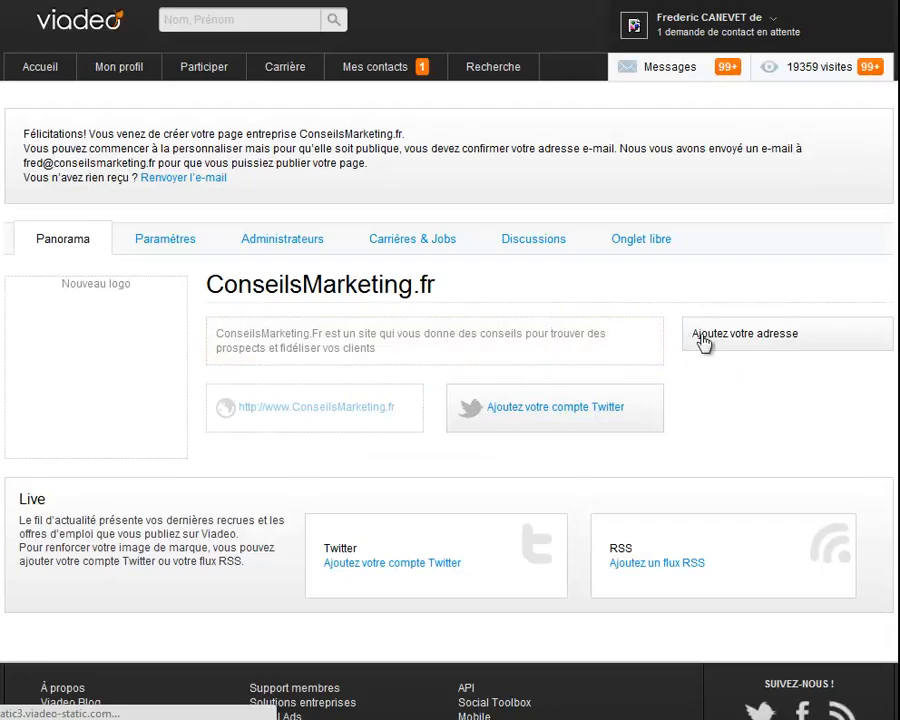
# Step: Add the company's street address, postal code and city, leave the telephone empty and save the address
pyautogui.click(719, 340)
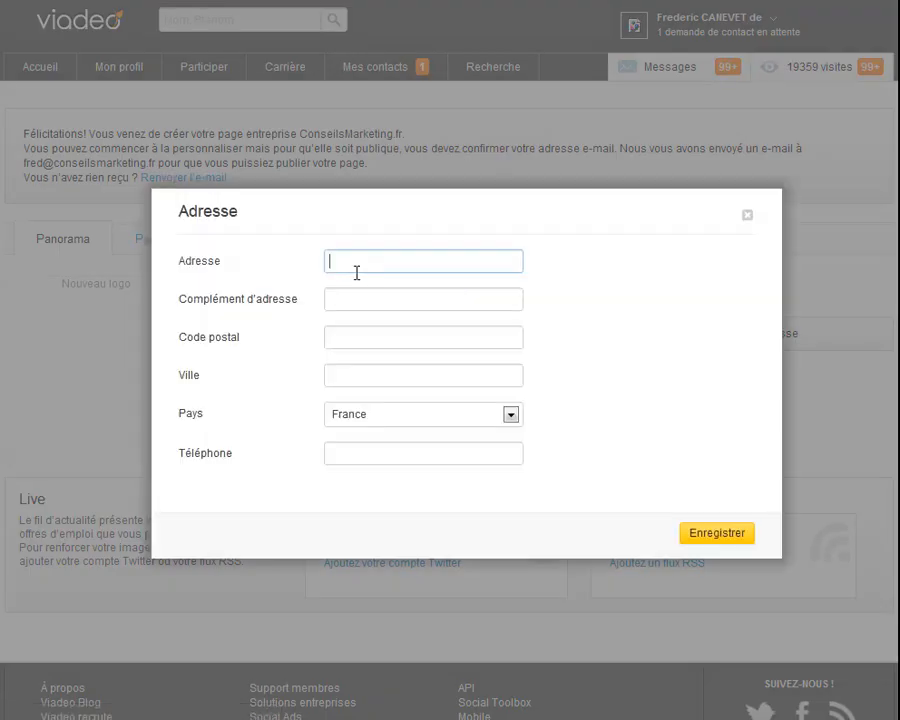
pyautogui.write('16')
pyautogui.click(356, 283)
pyautogui.click(399, 455)
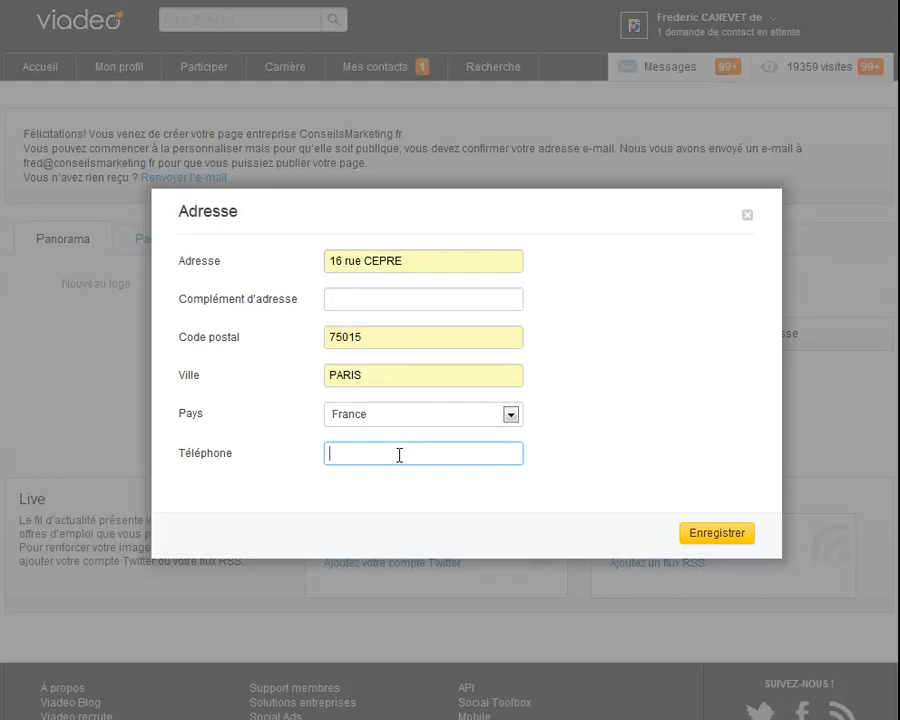
pyautogui.click(729, 535)
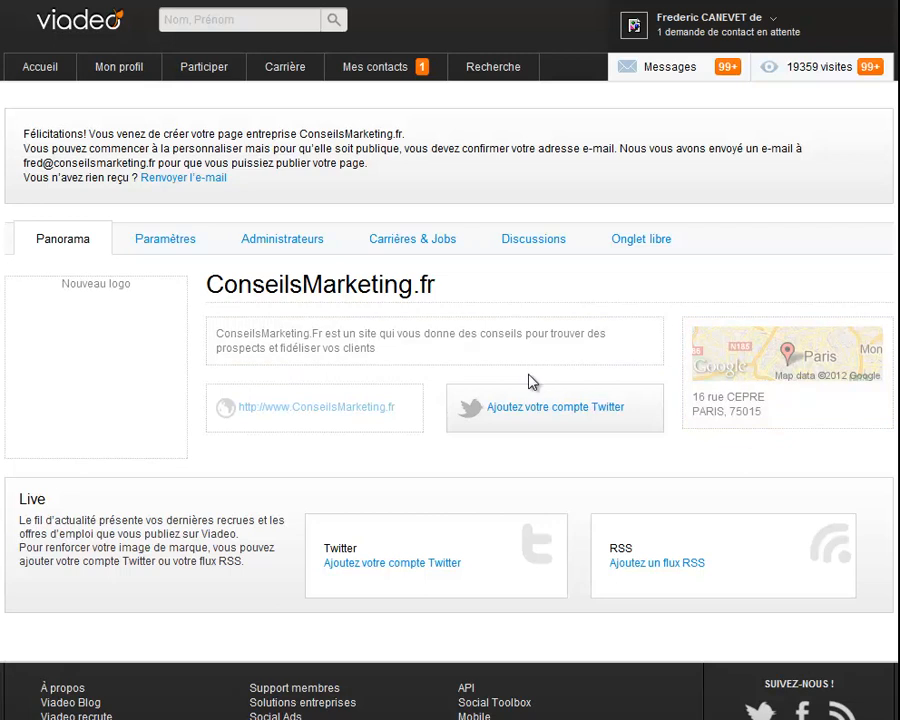
pyautogui.click(527, 407)
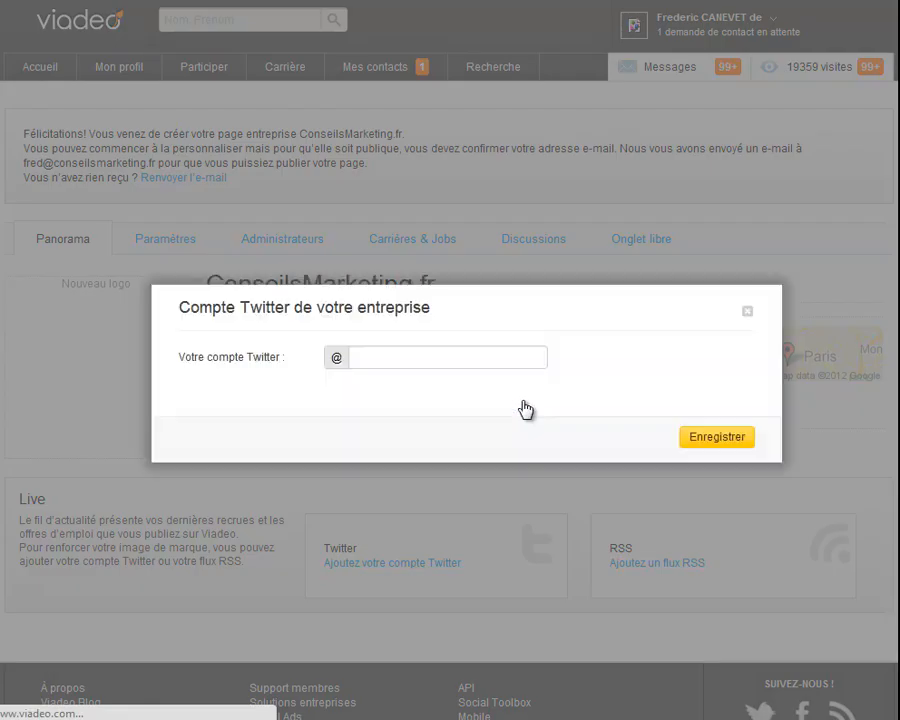
pyautogui.click(429, 367)
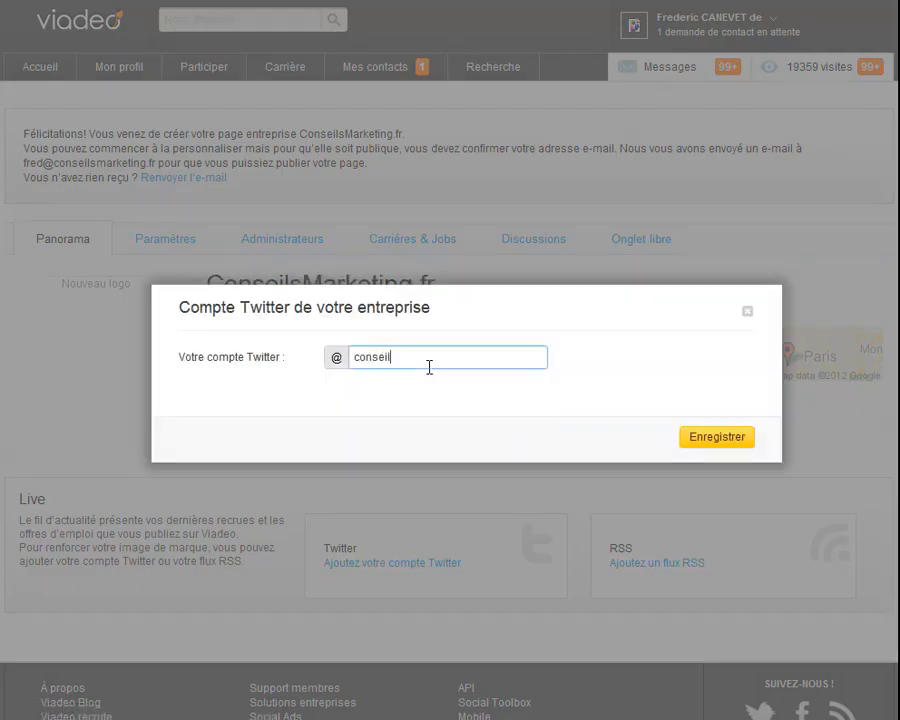
pyautogui.click(721, 440)
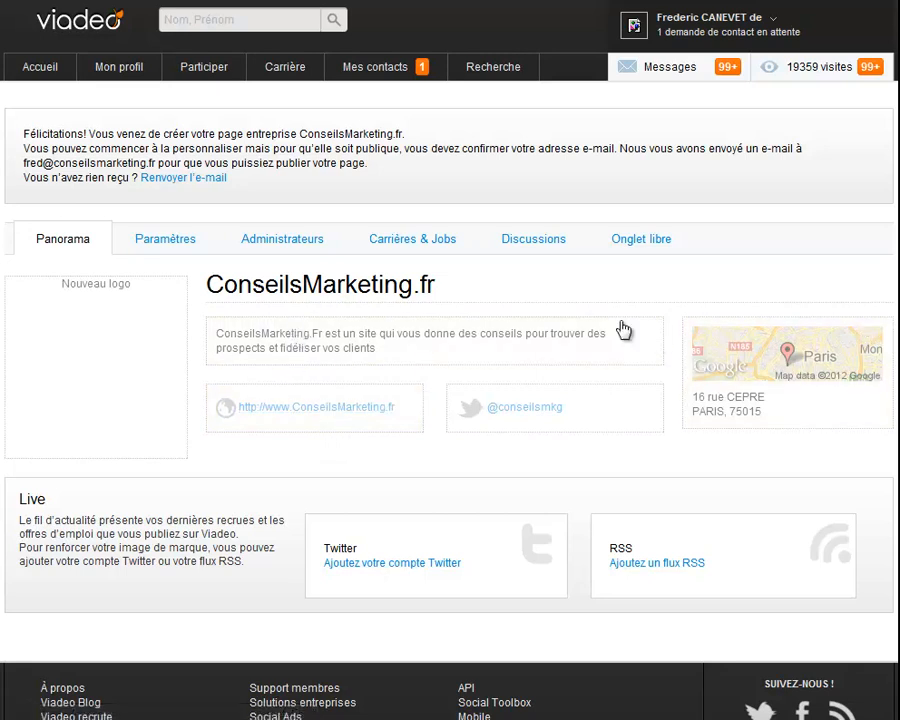
pyautogui.click(172, 298)
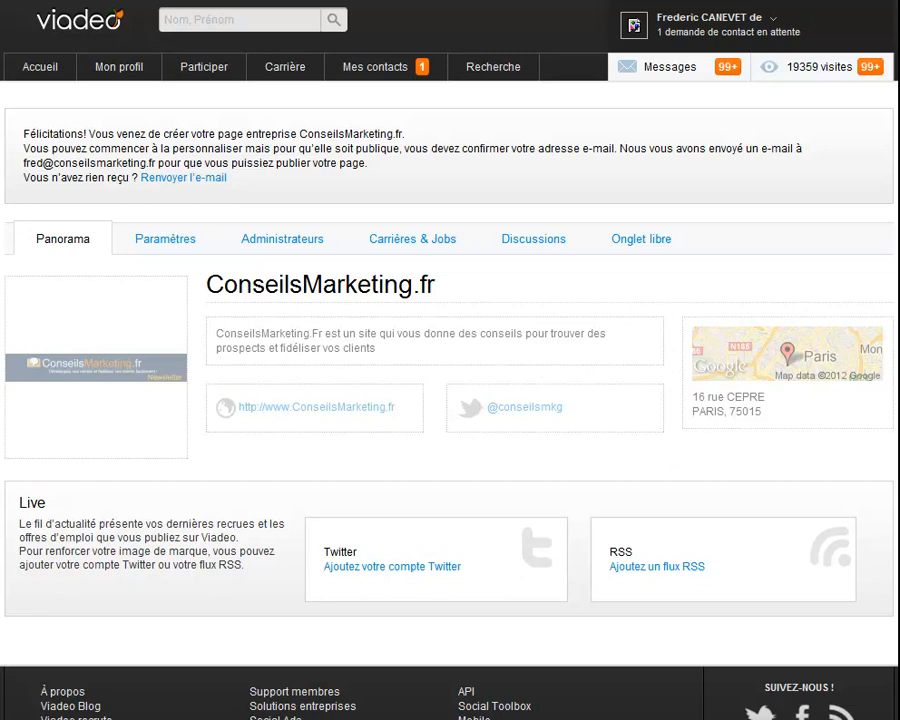
# Step: Add the ConseilsMarketing RSS feed to the Live section of the company page and save it
pyautogui.click(664, 564)
pyautogui.click(441, 371)
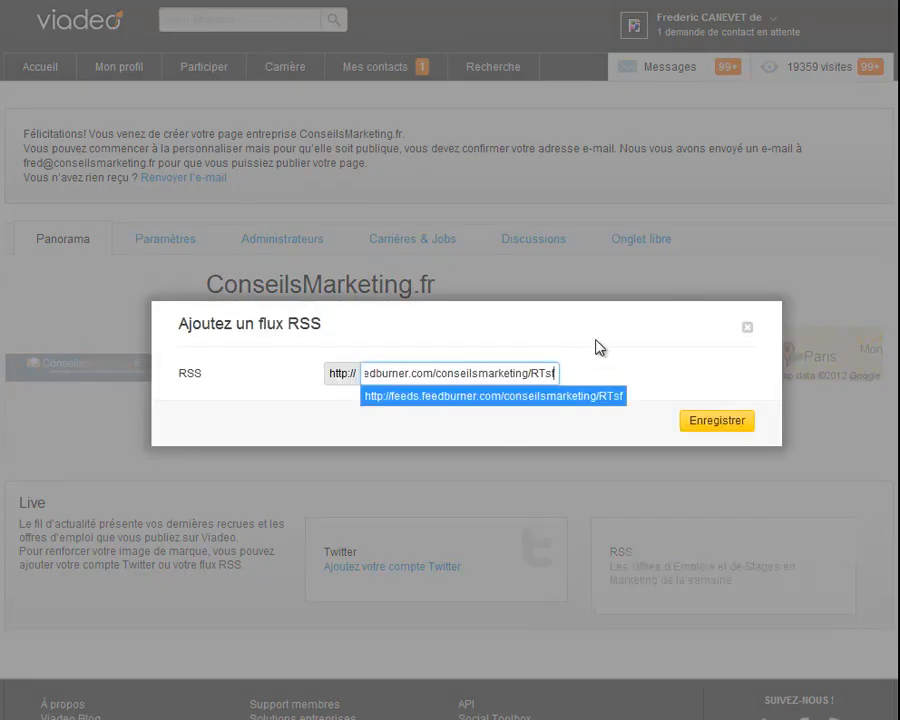
pyautogui.click(595, 341)
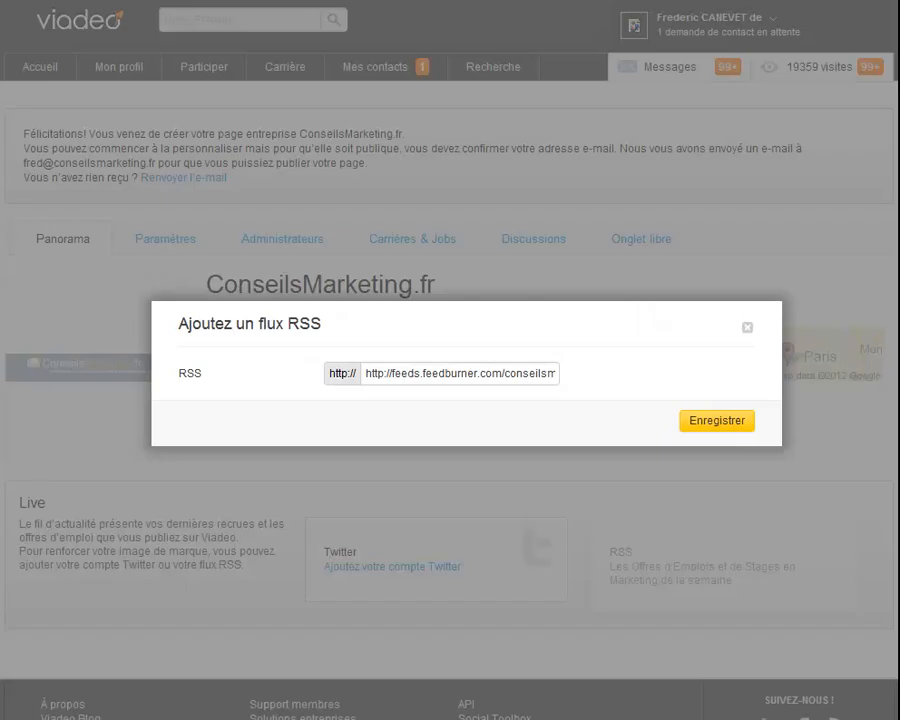
pyautogui.tripleClick(508, 374)
pyautogui.hotkey('ctrl', 'v')
pyautogui.click(728, 424)
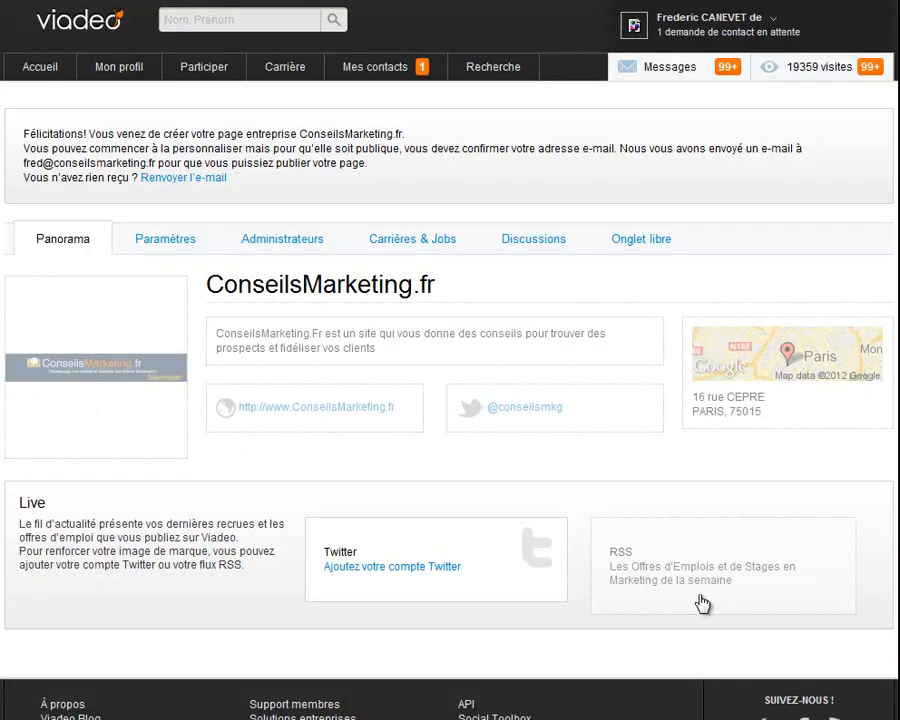
# Step: In the page settings, choose a personalised welcome message and begin it with "Merci de nous suivre sur les Media Sociaux."
pyautogui.click(155, 241)
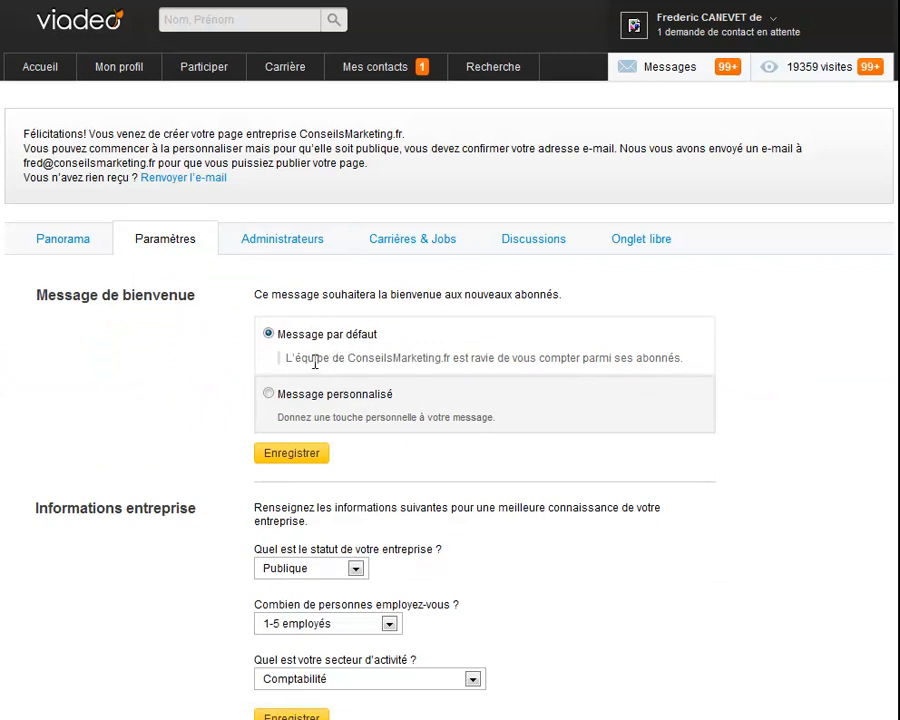
pyautogui.click(268, 393)
pyautogui.click(358, 510)
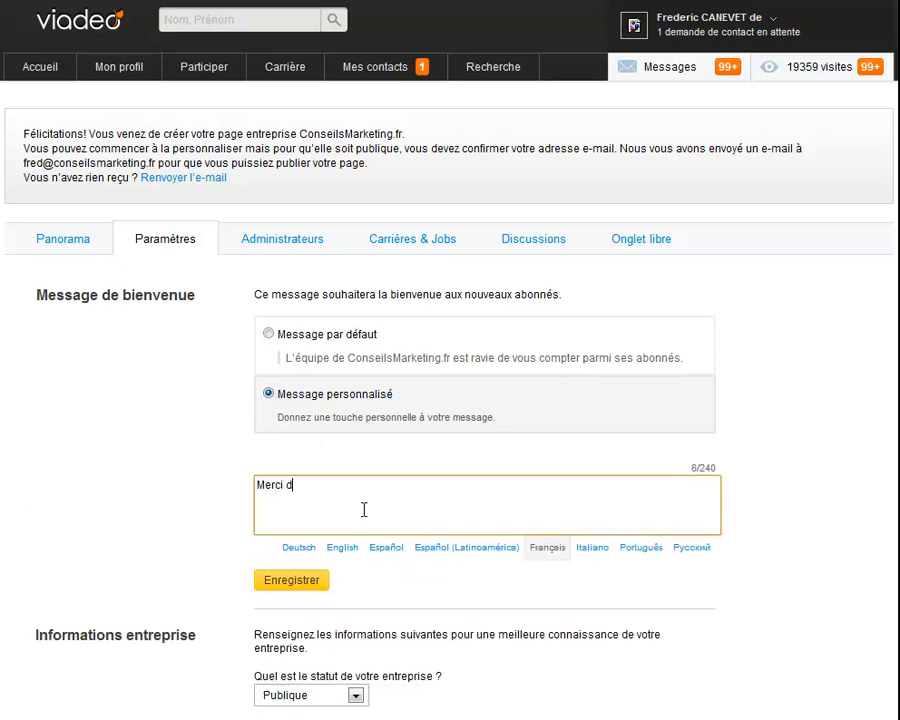
pyautogui.write('Merci de nous suivre sur les Media Sociaux.')
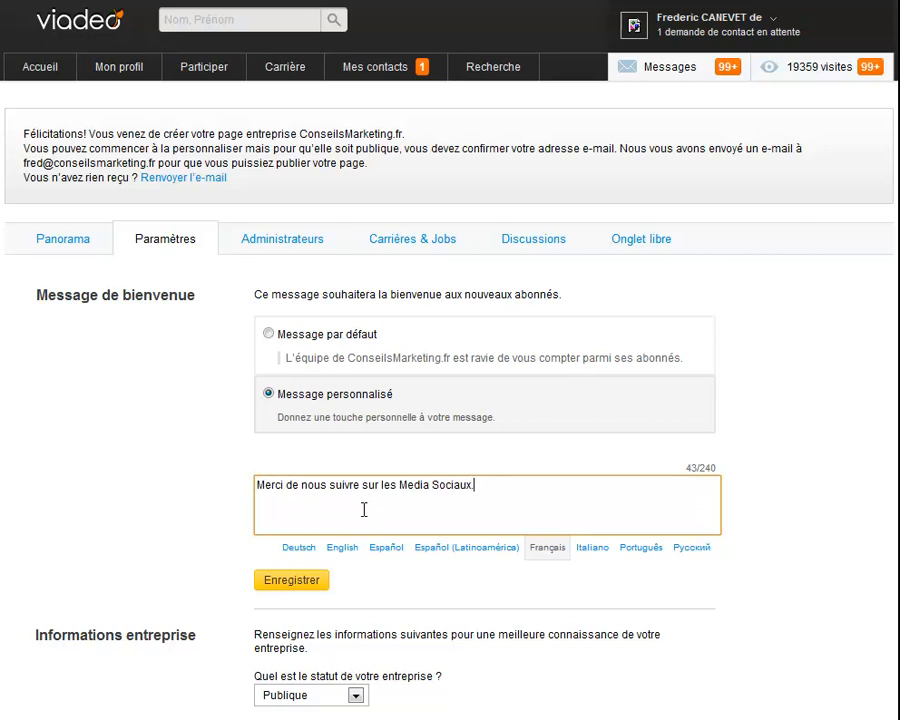
# Step: Continue the welcome message with "Profitez en pour consulter nos guides gratuits :", listing "- Confidences de Community Managers" and "- 100 conseils pour réussir sur le web"
pyautogui.write('ez en pour consulter nos guides gratuits :')
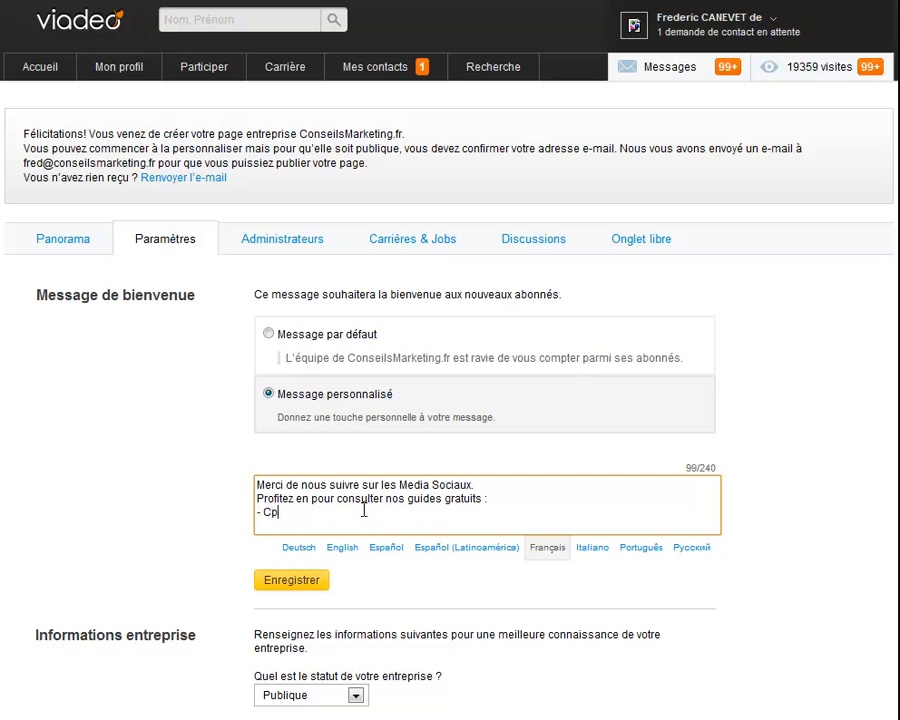
pyautogui.write('ences de Community Managers')
pyautogui.press('Return')
pyautogui.write('- 100 co')
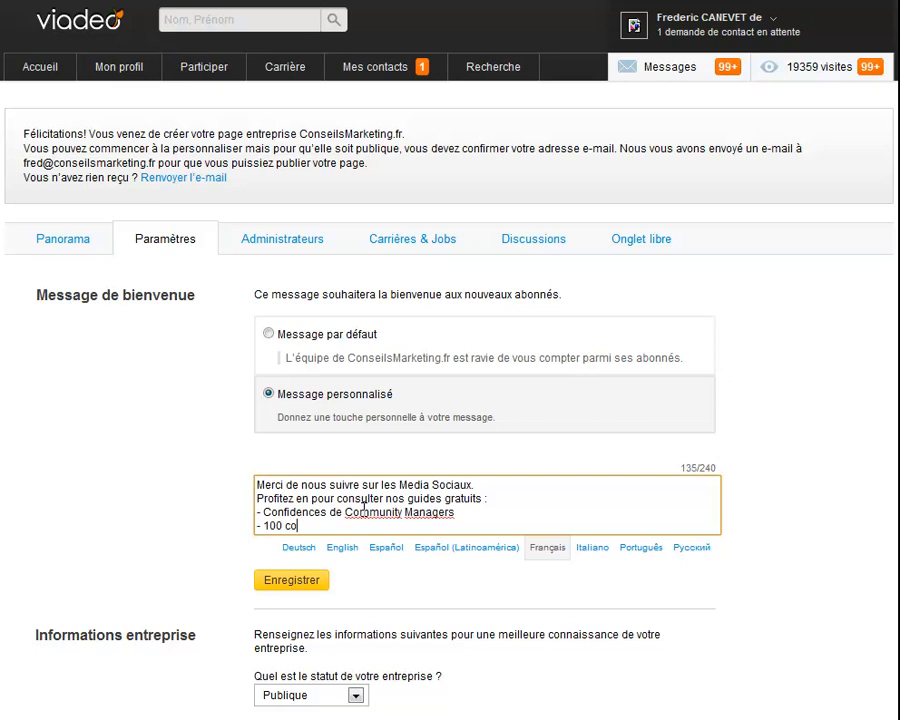
pyautogui.write('nseils pour réussir sur leweb')
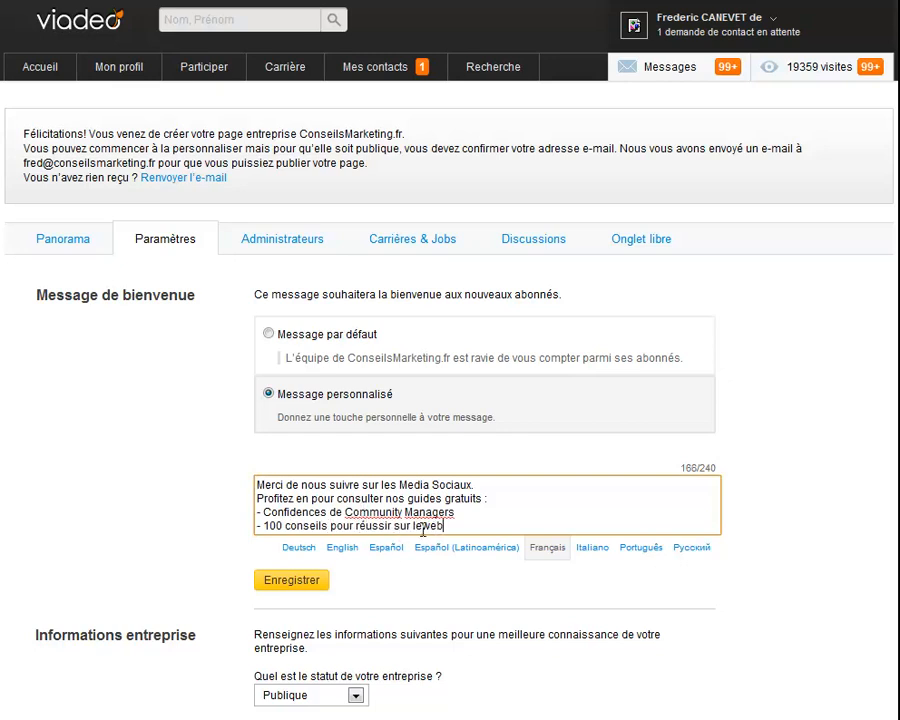
pyautogui.click(421, 527)
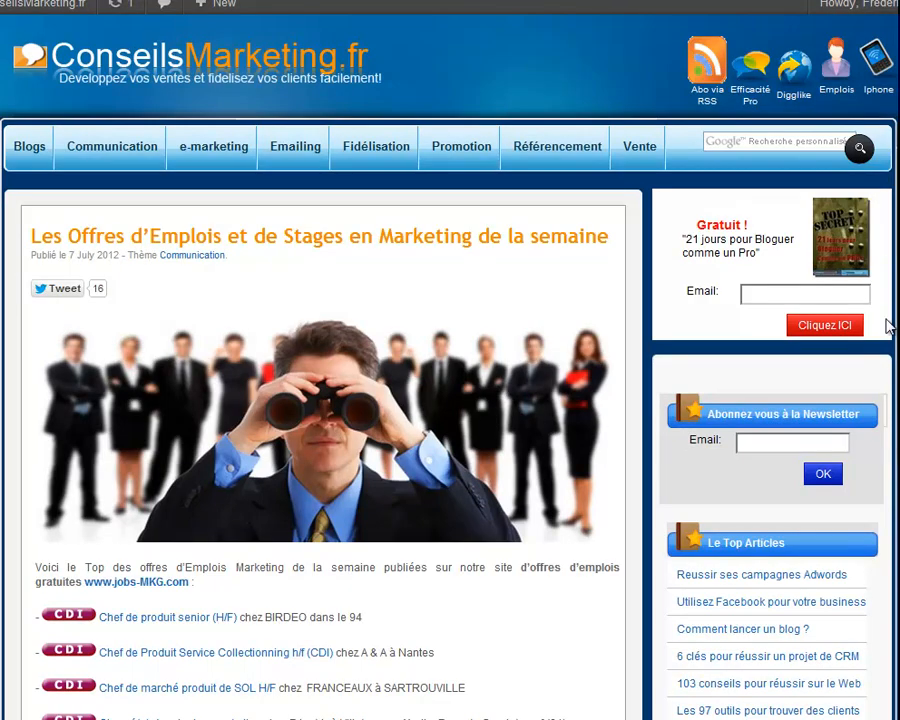
# Step: On the ConseilsMarketing.fr site, find the free guide "100 Conseils pour Réussir sur Internet" and copy its image URL
pyautogui.scroll(-10, 860, 325)
pyautogui.scroll(-1, 835, 338)
pyautogui.rightClick(780, 268)
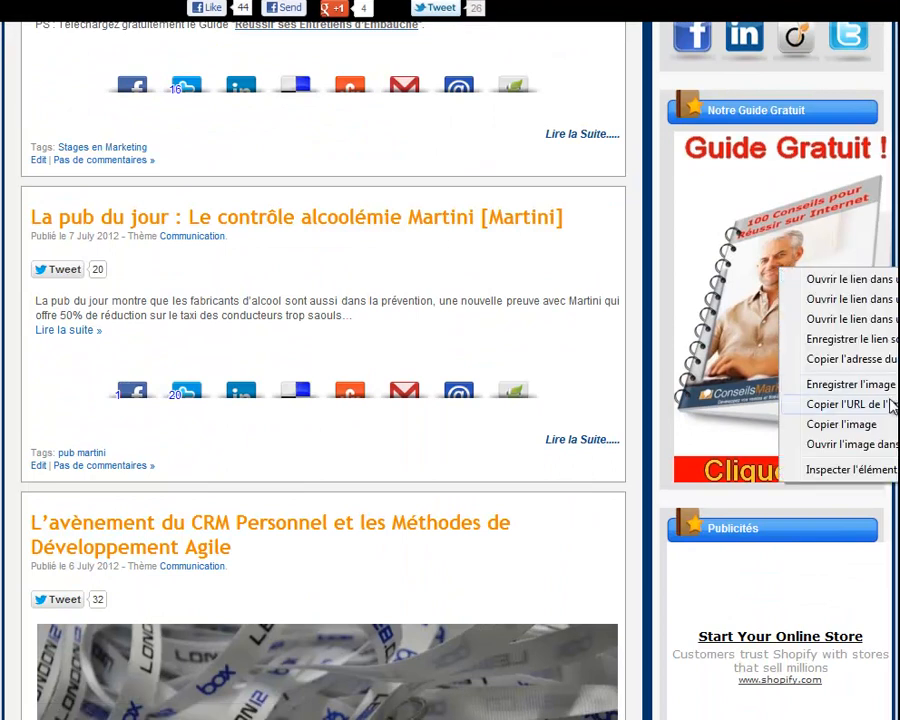
pyautogui.click(888, 405)
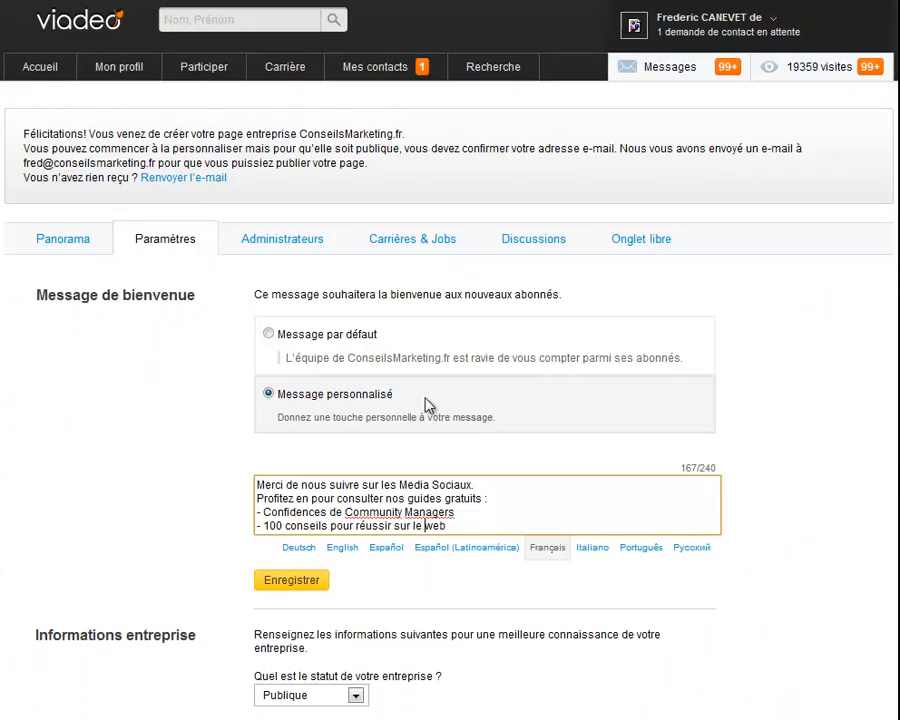
# Step: Add the free guide's conseilsmarketing.com URL on its own line below "- 100 conseils pour réussir sur le web" in the welcome message
pyautogui.click(480, 524)
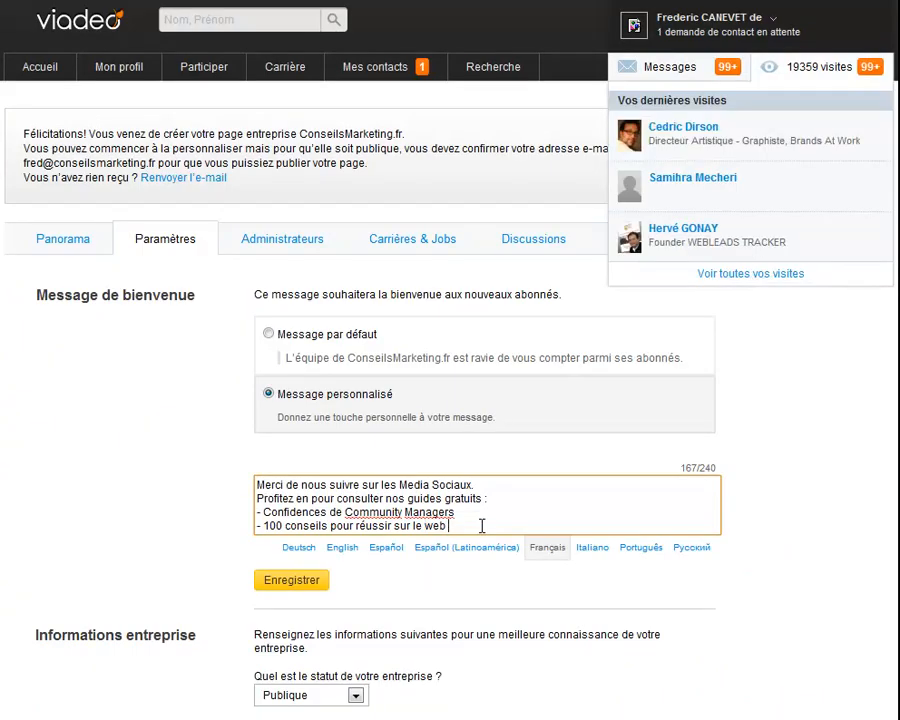
pyautogui.write('http://www.conseilsmarketing.com/wp-content/www.conseilsmarketing.fr/emailing/livre-gratuit-100-conseils-pour-reussir-sur-internet')
pyautogui.click(449, 498)
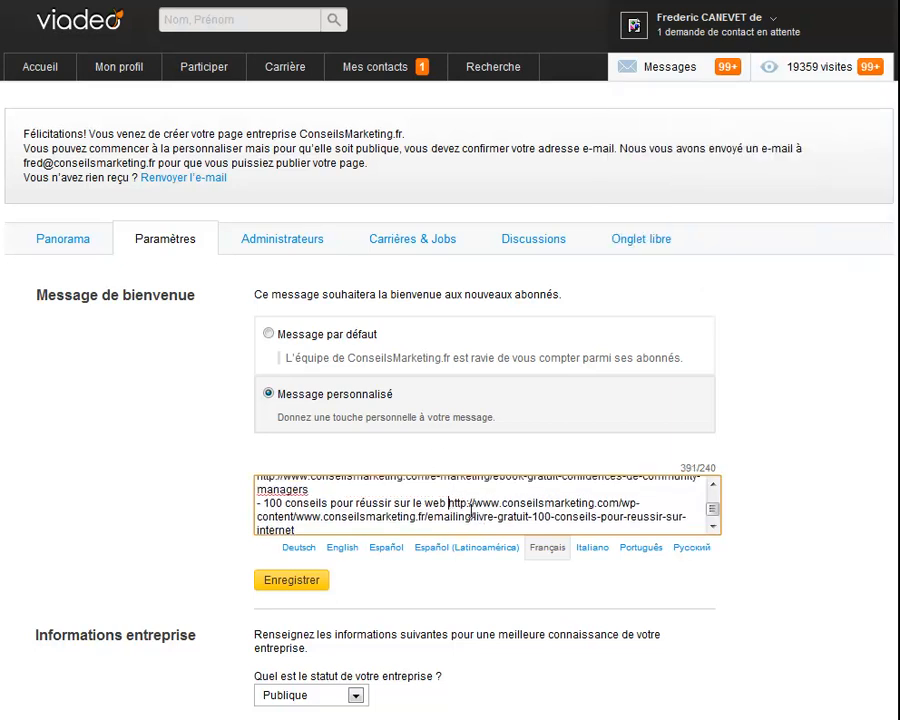
pyautogui.press('Return')
# Step: In the company information settings, choose "Internet/Services en ligne" as the business sector
pyautogui.scroll(-3, 390, 500)
pyautogui.scroll(-3, 390, 500)
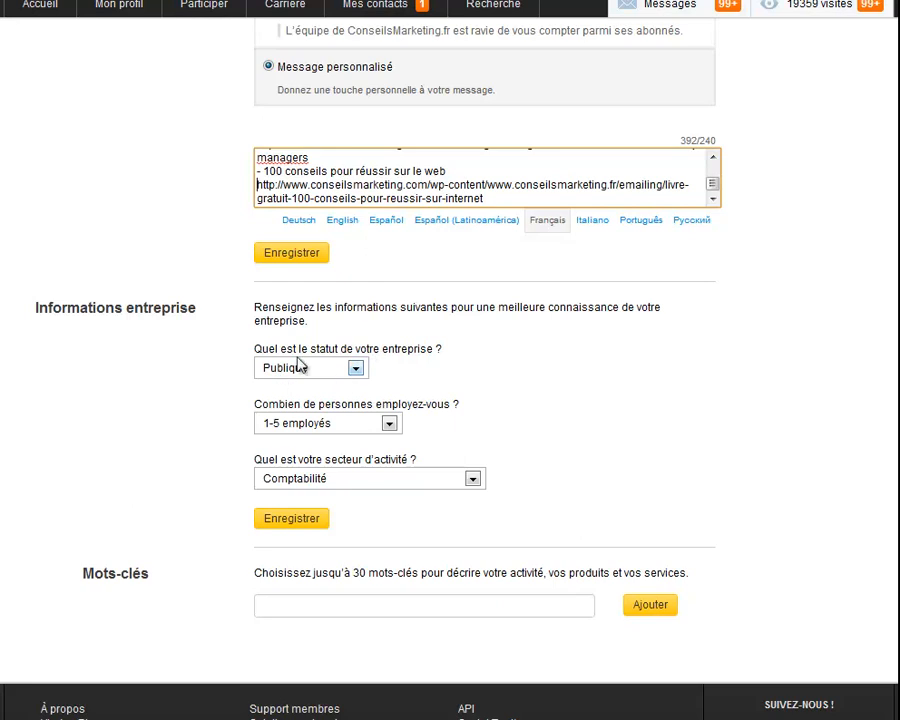
pyautogui.click(390, 478)
pyautogui.scroll(-6, 340, 590)
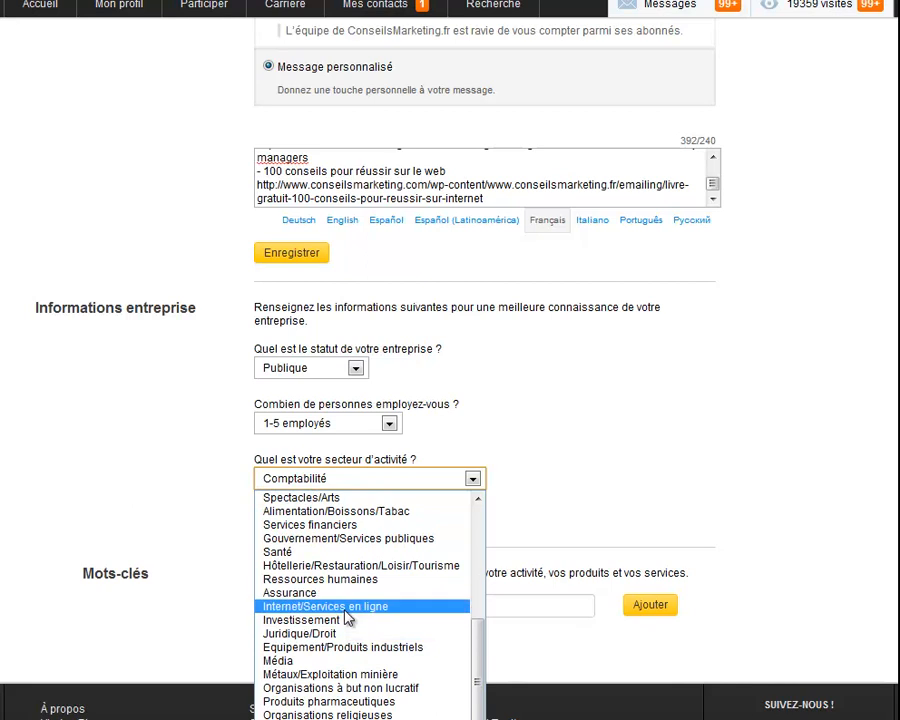
pyautogui.click(352, 606)
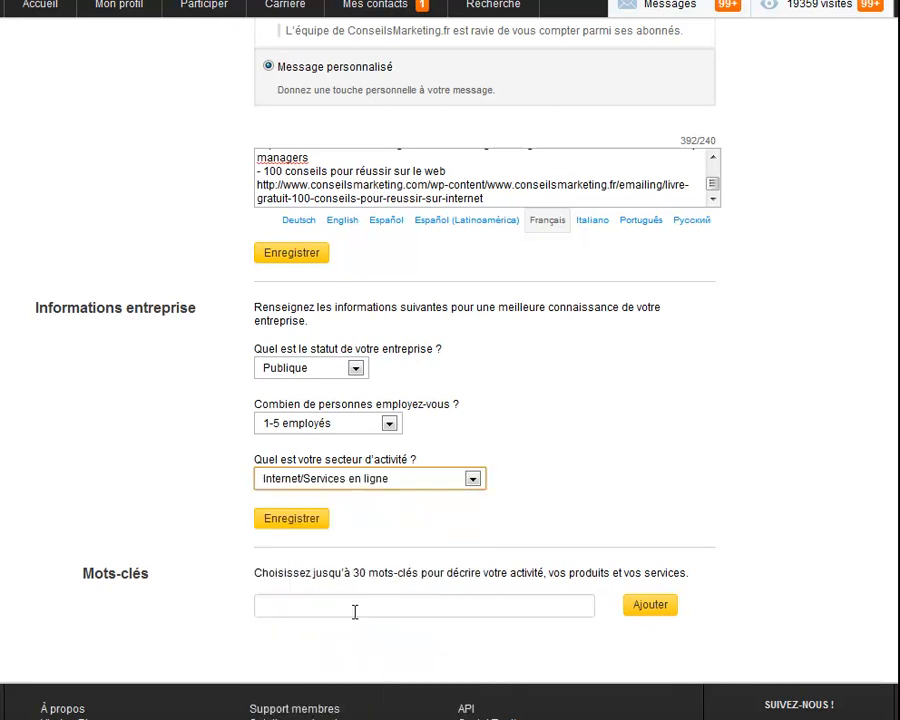
# Step: Add the keywords "conseilsmarketing, prospection, blog, blogging, prospection web, crm, social crm" to the company page
pyautogui.click(302, 607)
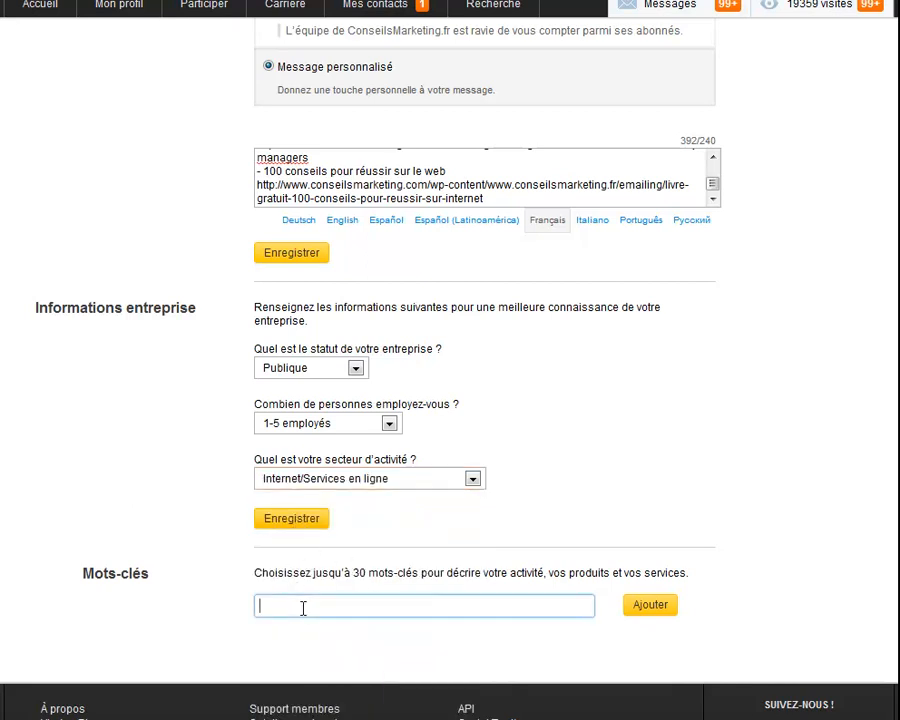
pyautogui.write('conseilsmarketing, prospection, blog, bloggin')
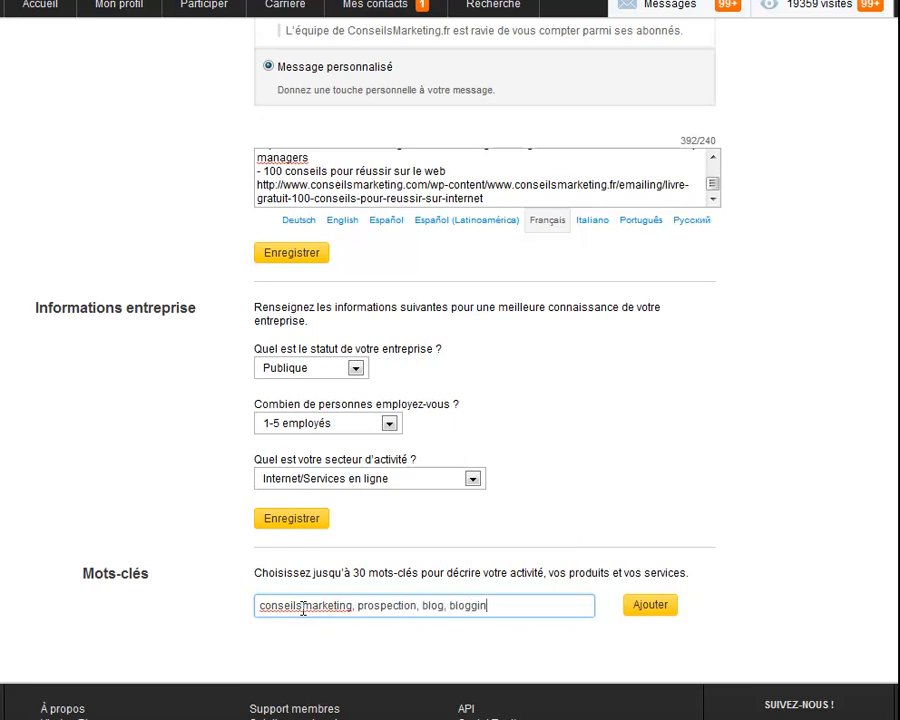
pyautogui.write(', prospection web, crm')
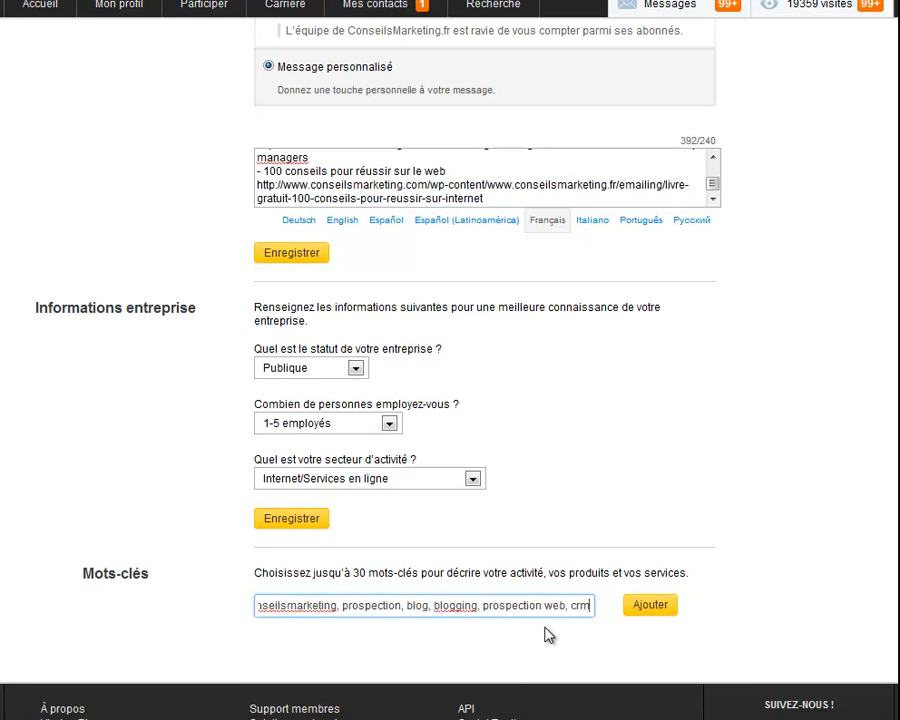
pyautogui.write(', social crm')
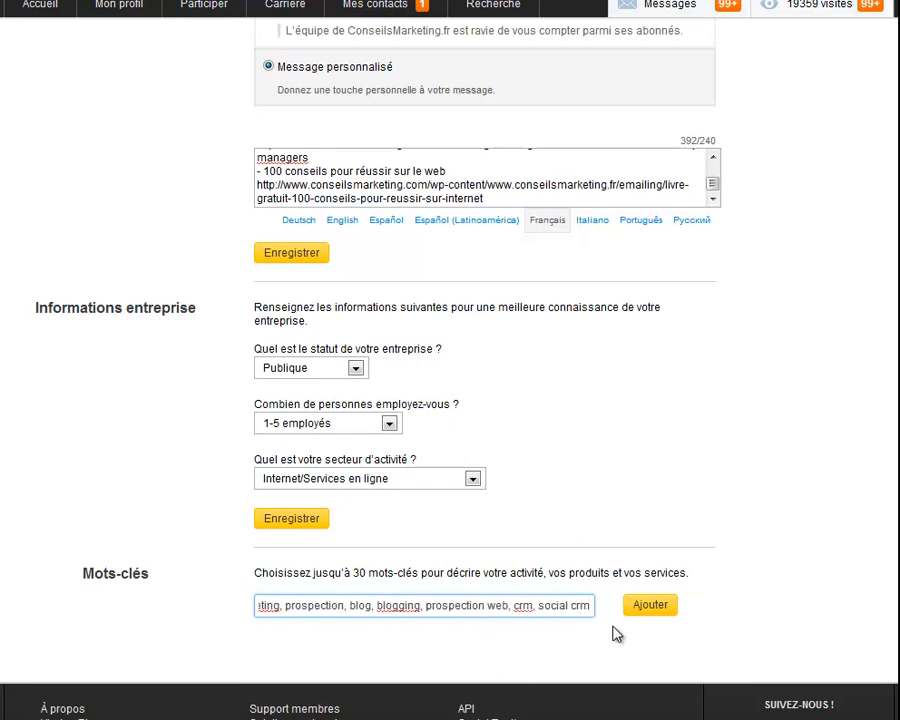
pyautogui.click(650, 601)
# Step: View the page's administrators section, recheck the page settings, and return to the option for adding an administrator
pyautogui.scroll(-2, 566, 494)
pyautogui.scroll(6, 568, 478)
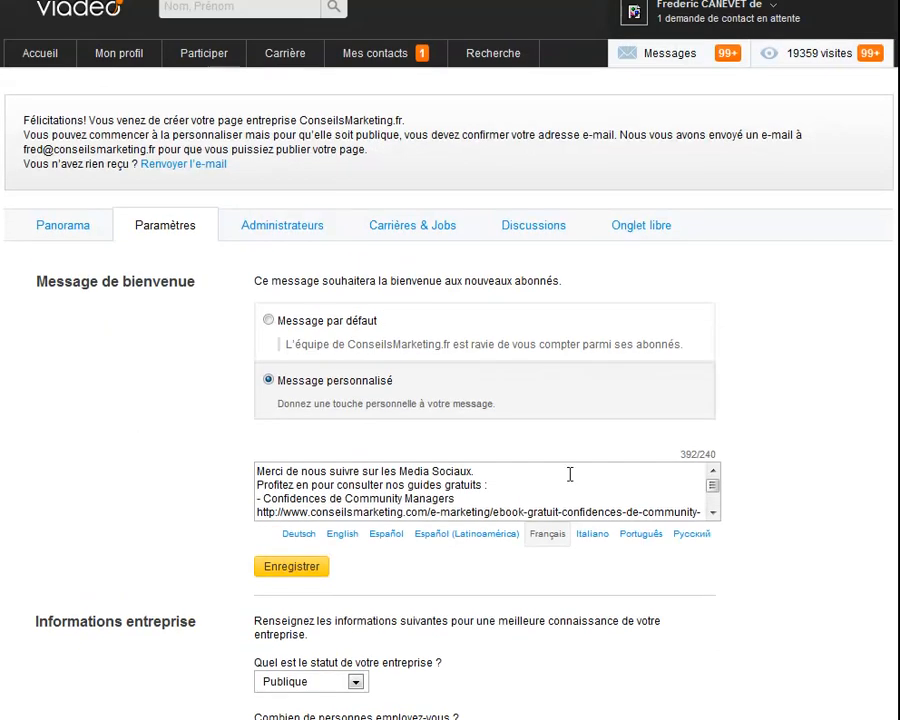
pyautogui.click(258, 232)
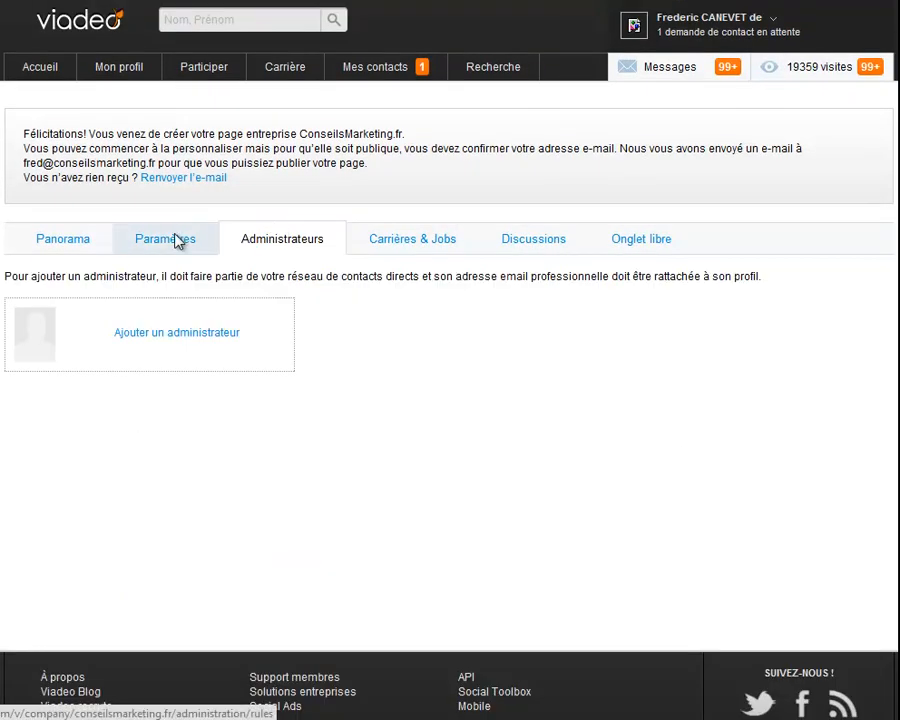
pyautogui.click(176, 240)
pyautogui.scroll(-3, 300, 300)
pyautogui.scroll(3, 310, 315)
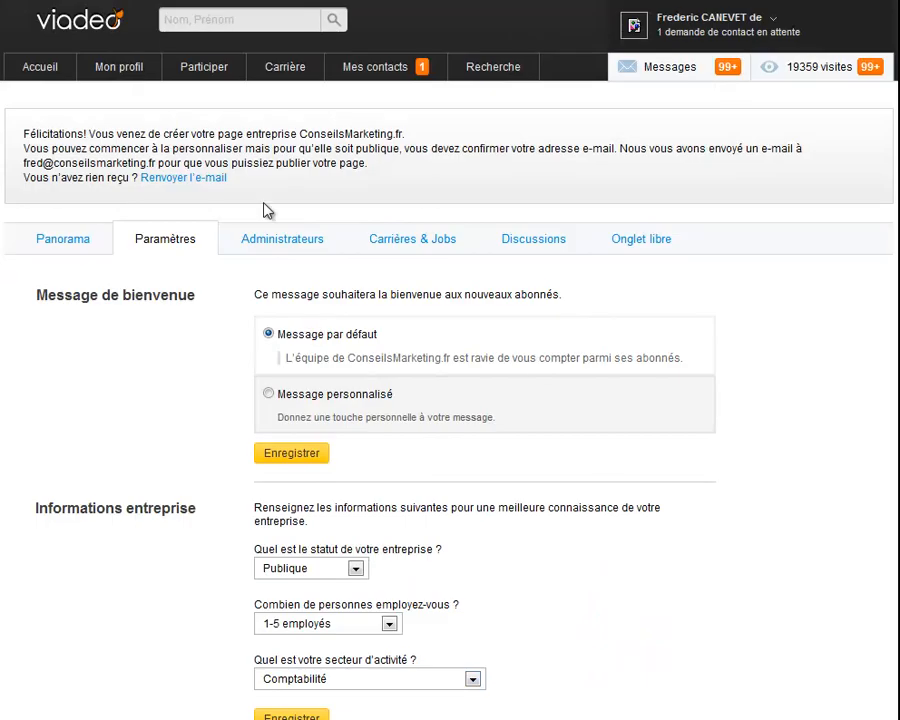
pyautogui.click(285, 240)
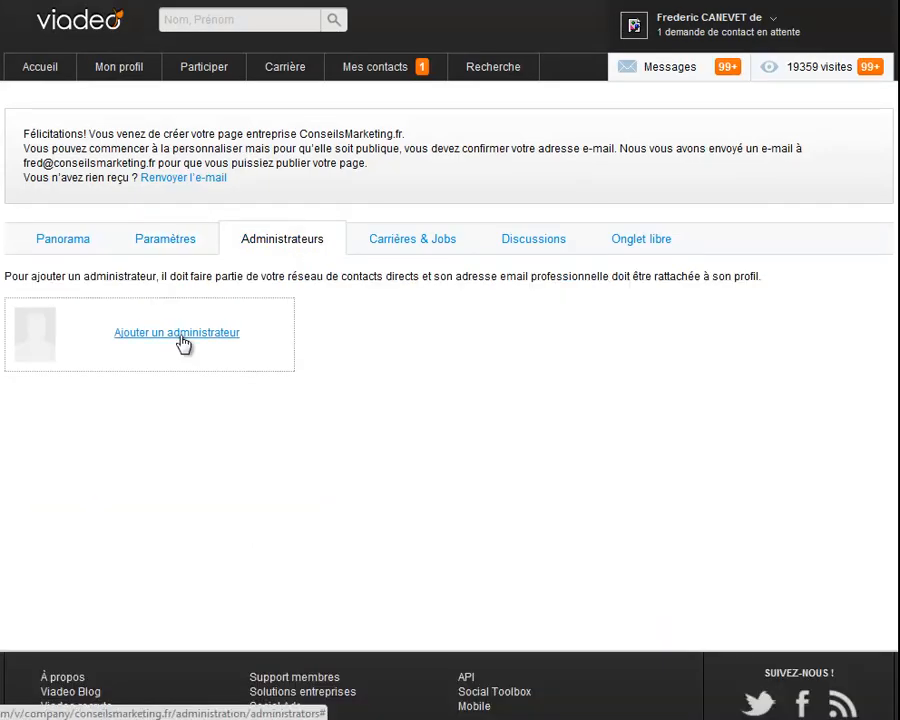
# Step: Review the Carrières & Jobs and Discussions sections, opening the Discussions contact request form and closing it without submitting
pyautogui.click(410, 240)
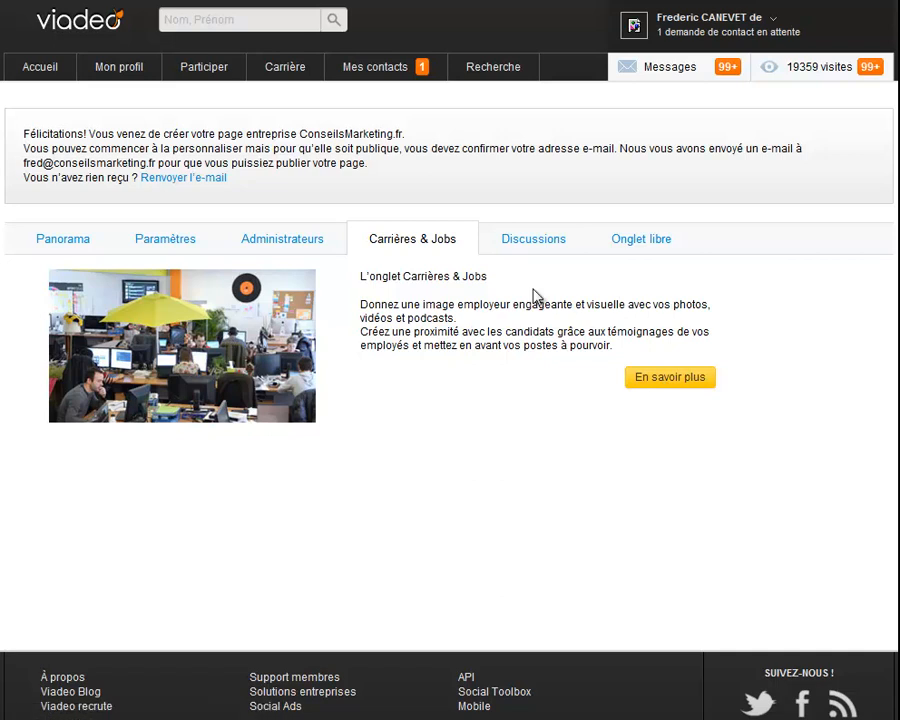
pyautogui.moveTo(287, 67)
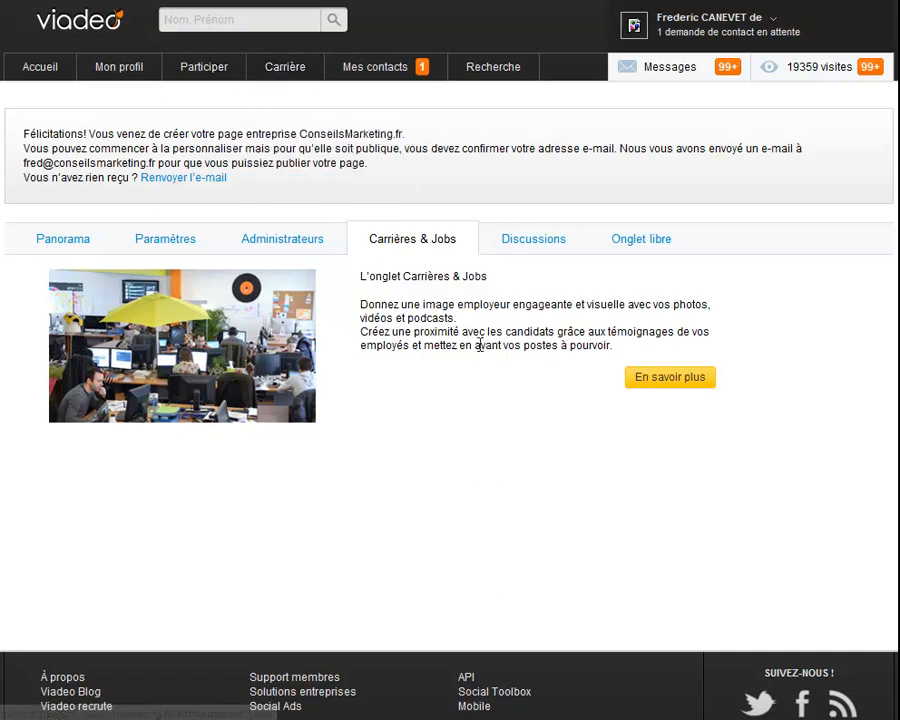
pyautogui.click(539, 244)
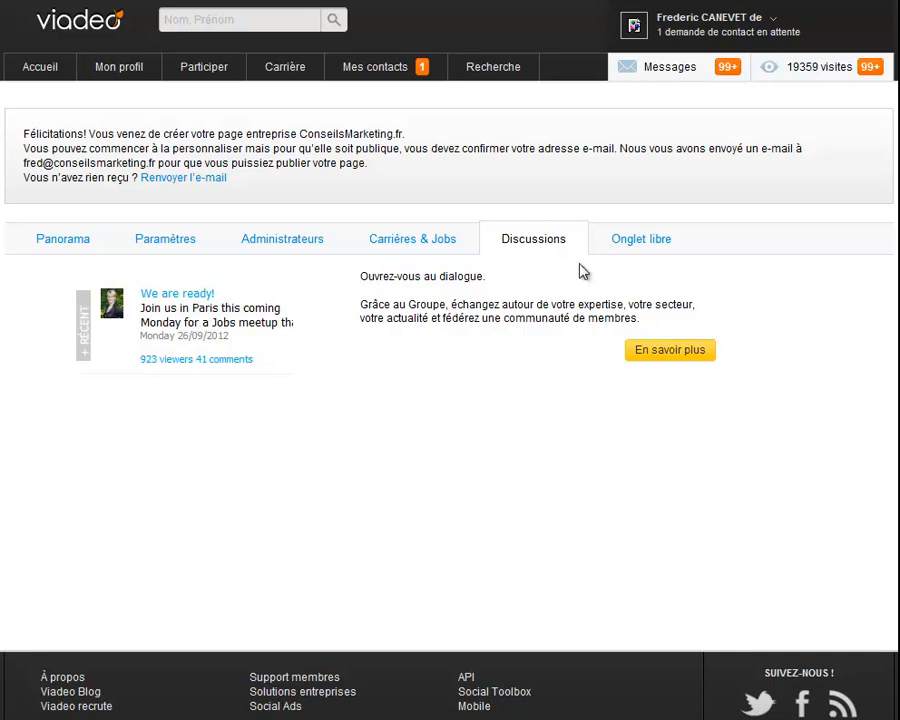
pyautogui.click(670, 362)
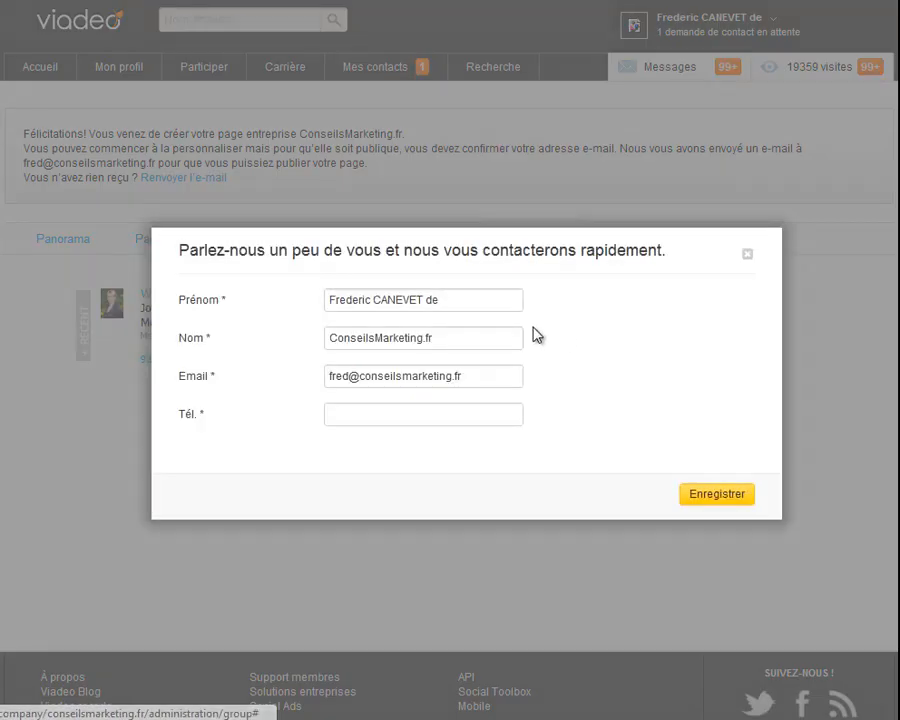
pyautogui.click(748, 255)
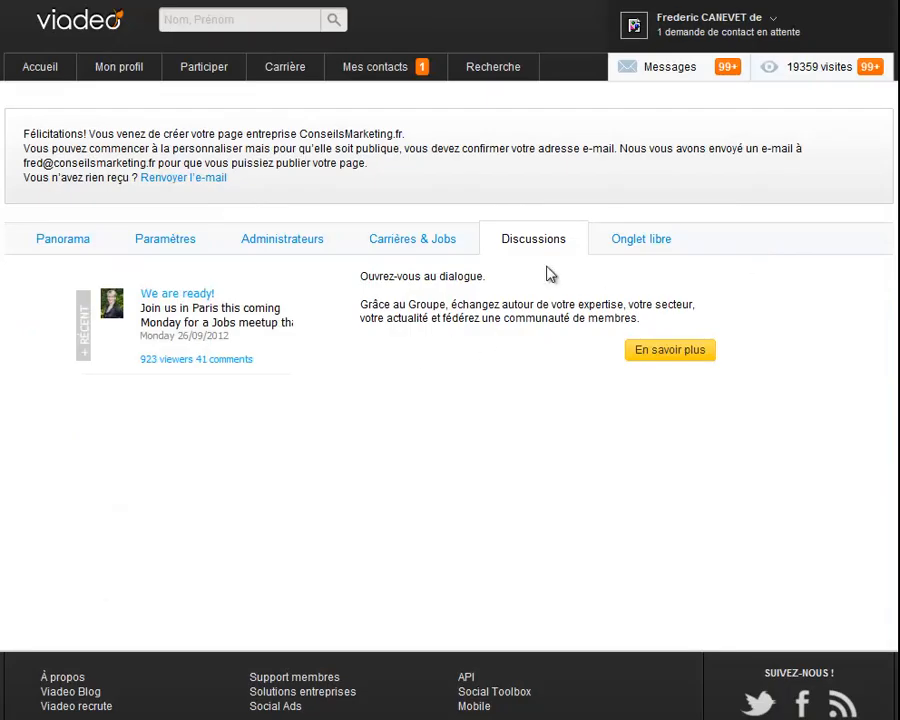
pyautogui.click(676, 352)
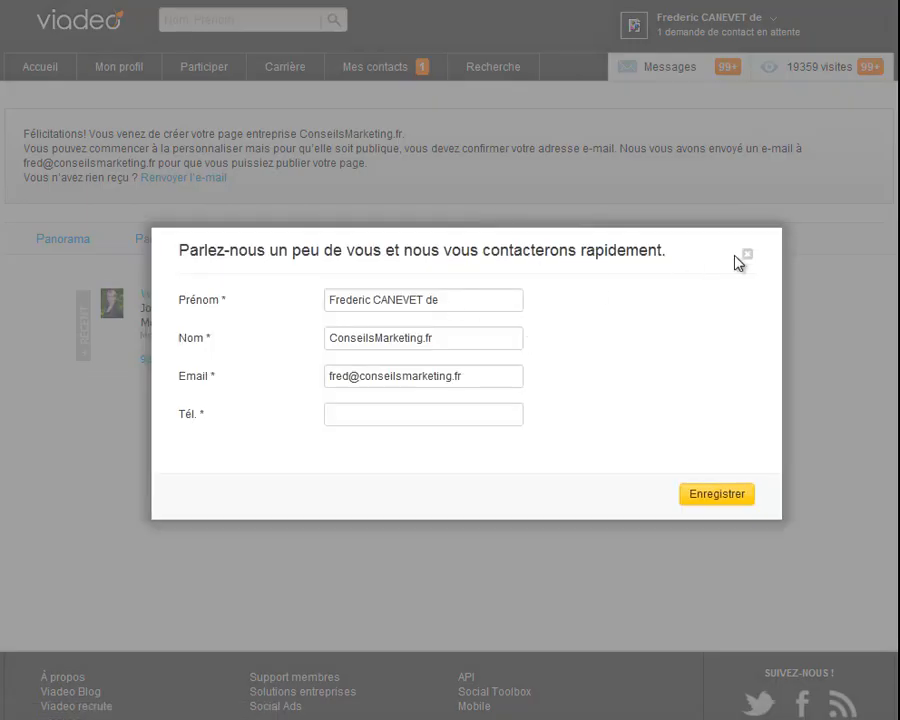
pyautogui.click(748, 257)
pyautogui.moveTo(207, 74)
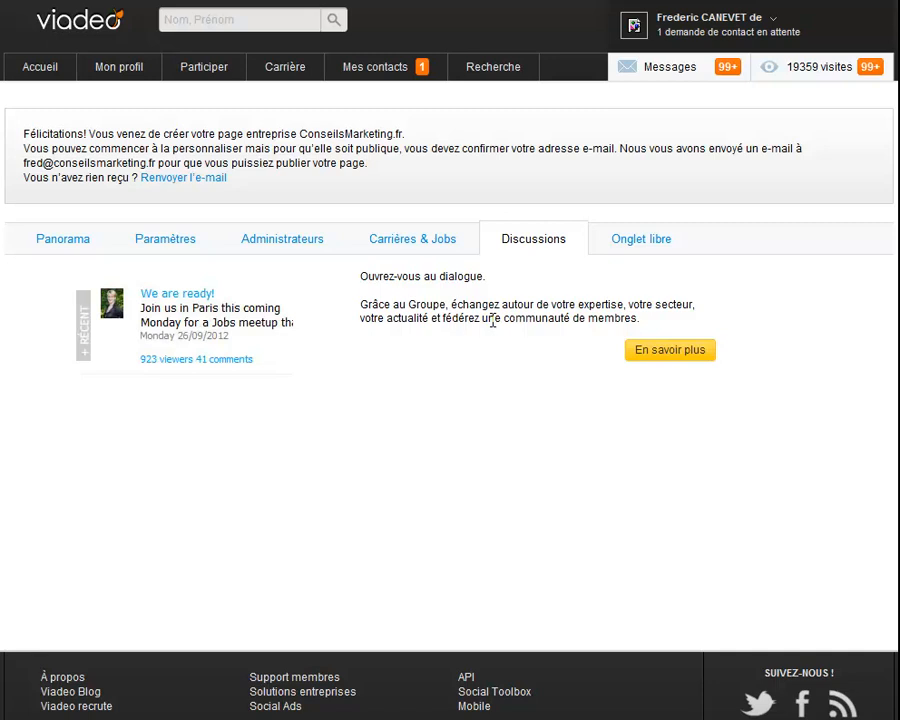
# Step: Review the Onglet libre section and its contact request form, closing the form without submitting
pyautogui.click(641, 244)
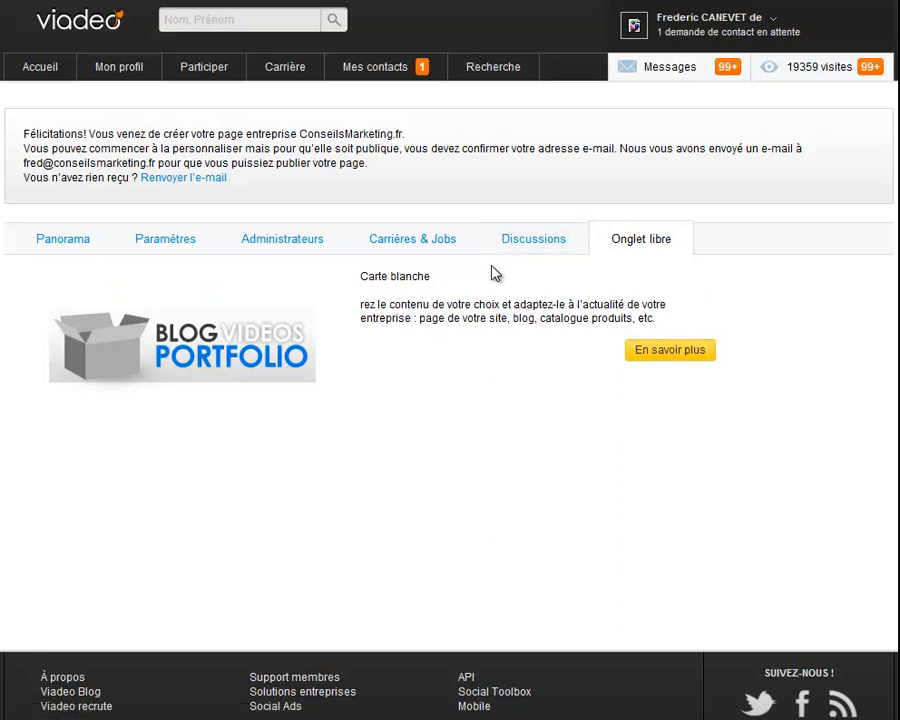
pyautogui.click(660, 355)
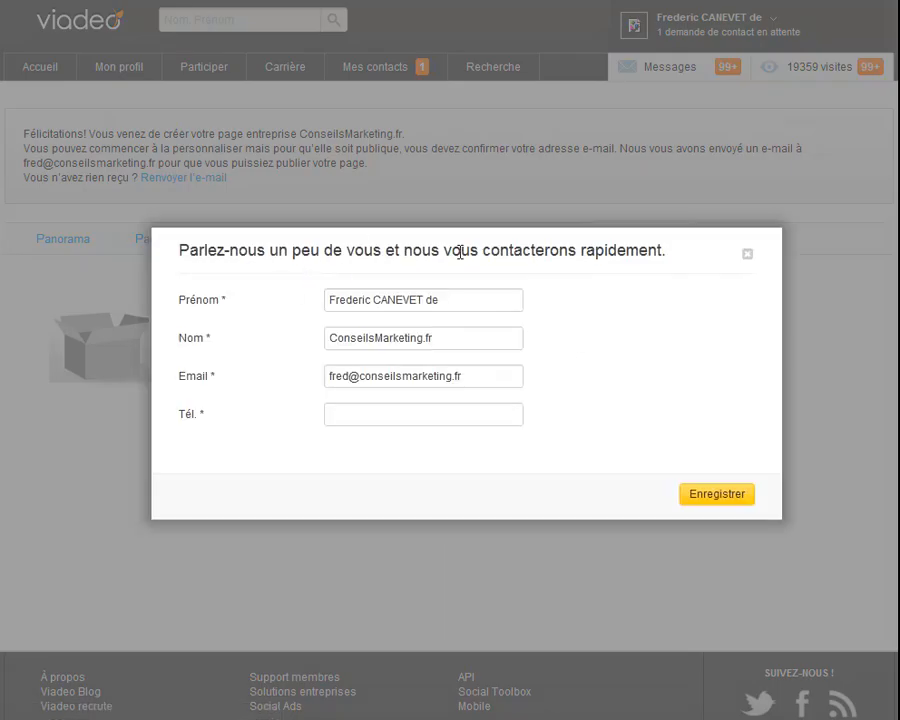
pyautogui.click(748, 256)
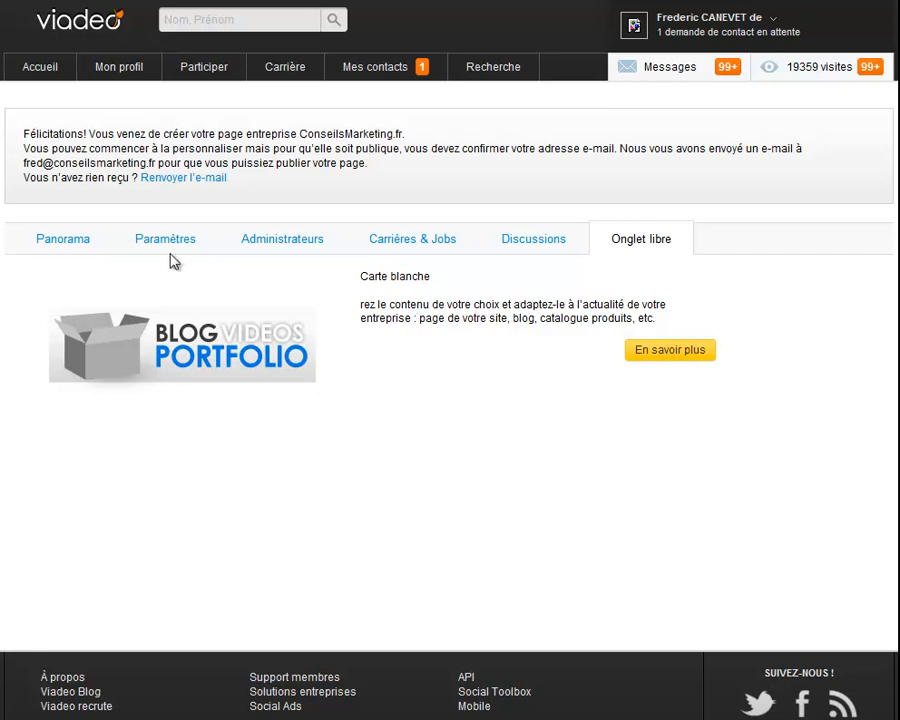
# Step: Check the ConseilsMarketing.fr page's settings once more and return to its Panorama overview
pyautogui.click(62, 242)
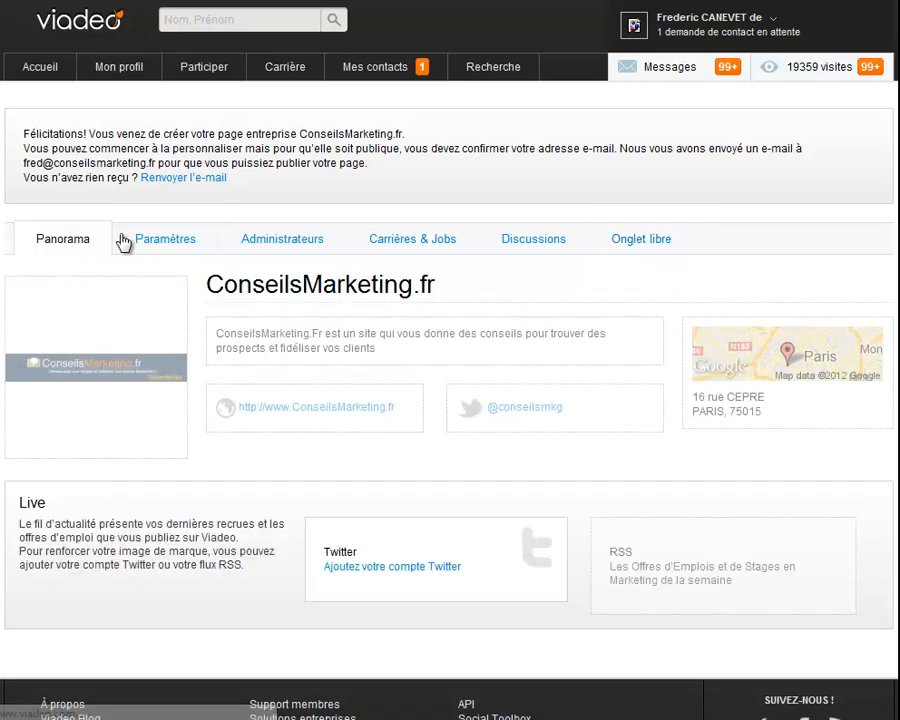
pyautogui.click(170, 246)
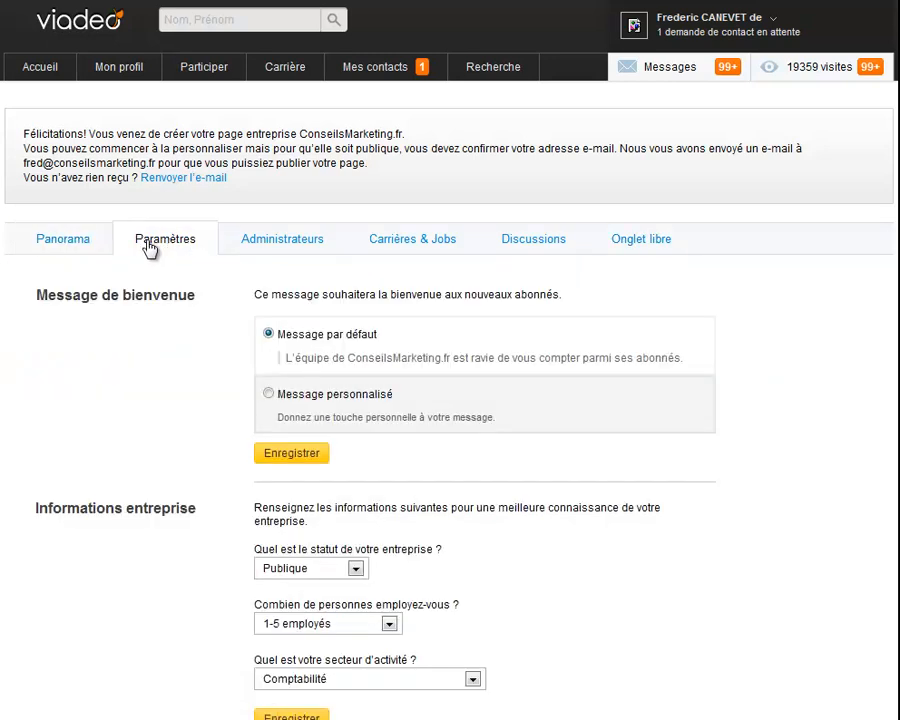
pyautogui.click(82, 244)
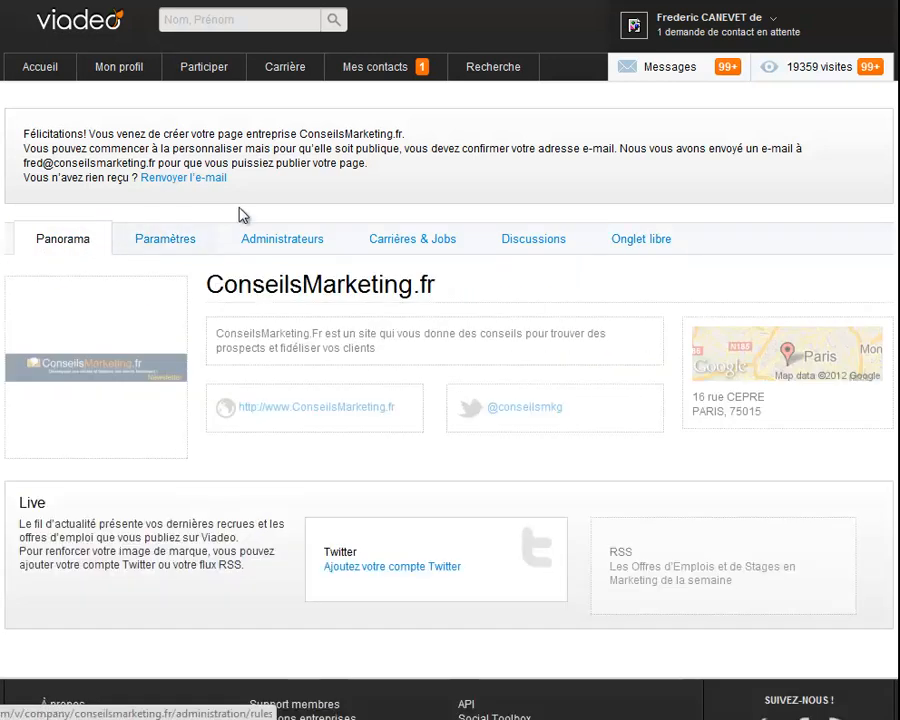
# Step: Open the Entreprises search page to find an example company page
pyautogui.moveTo(390, 77)
pyautogui.moveTo(462, 74)
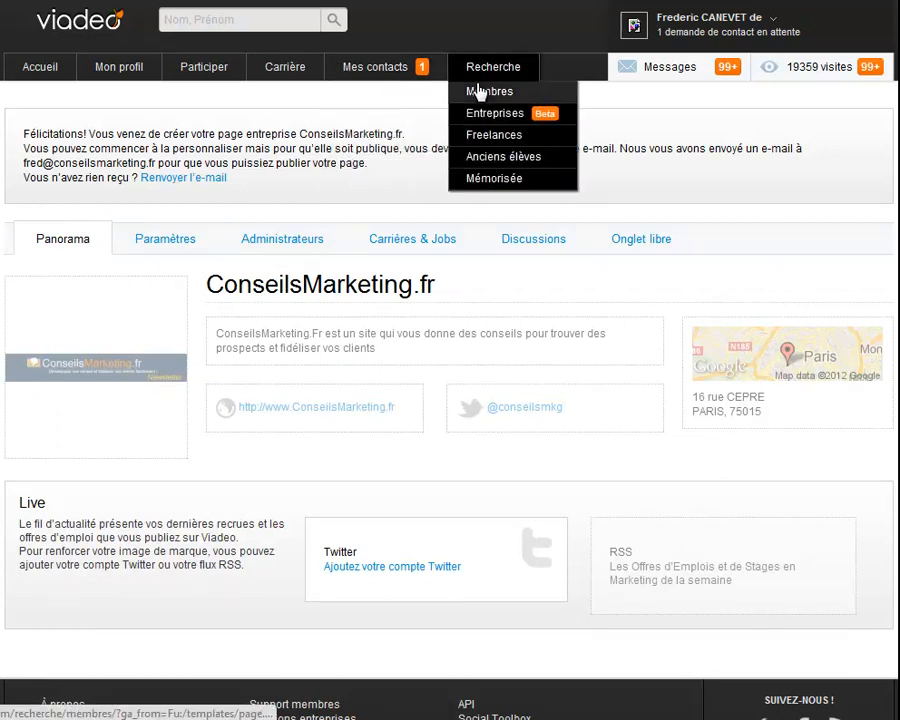
pyautogui.click(489, 116)
pyautogui.click(161, 179)
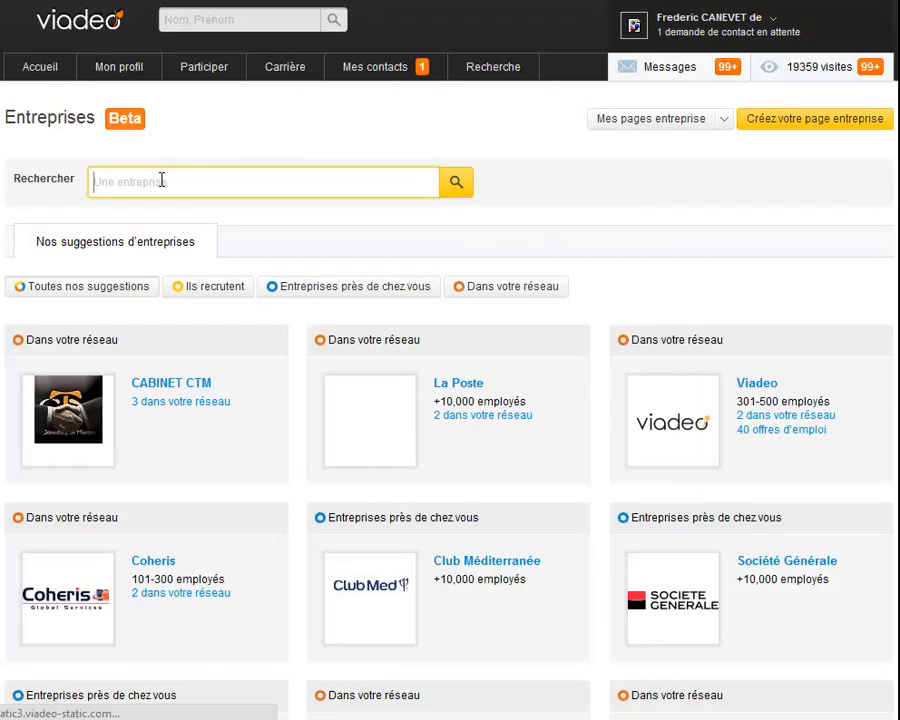
pyautogui.write('c')
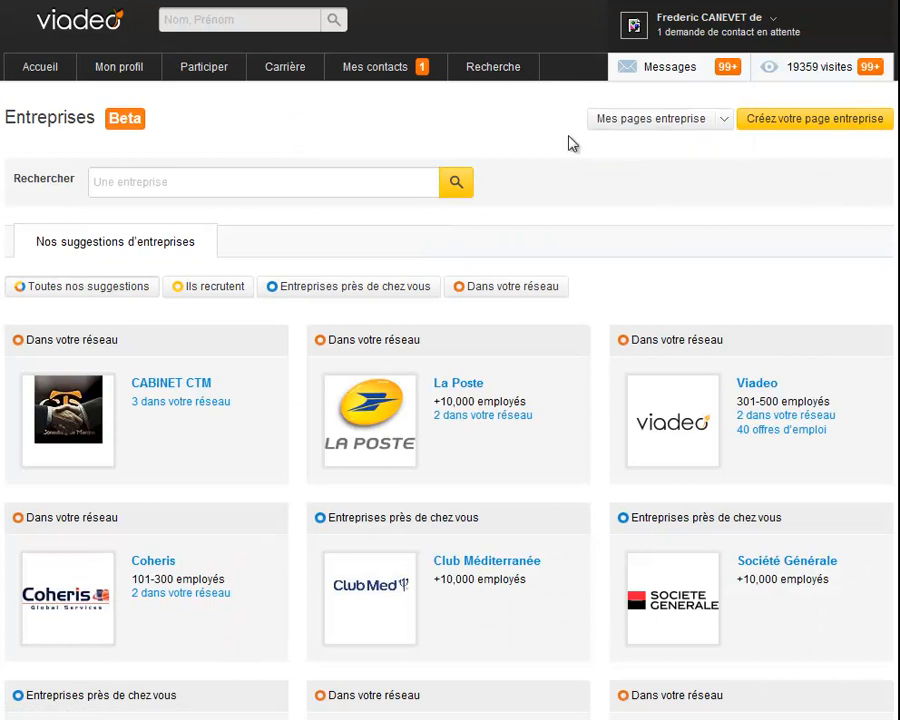
# Step: Open Viadeo's own company page and examine its Panorama, including live feed, employees and discussions
pyautogui.moveTo(126, 78)
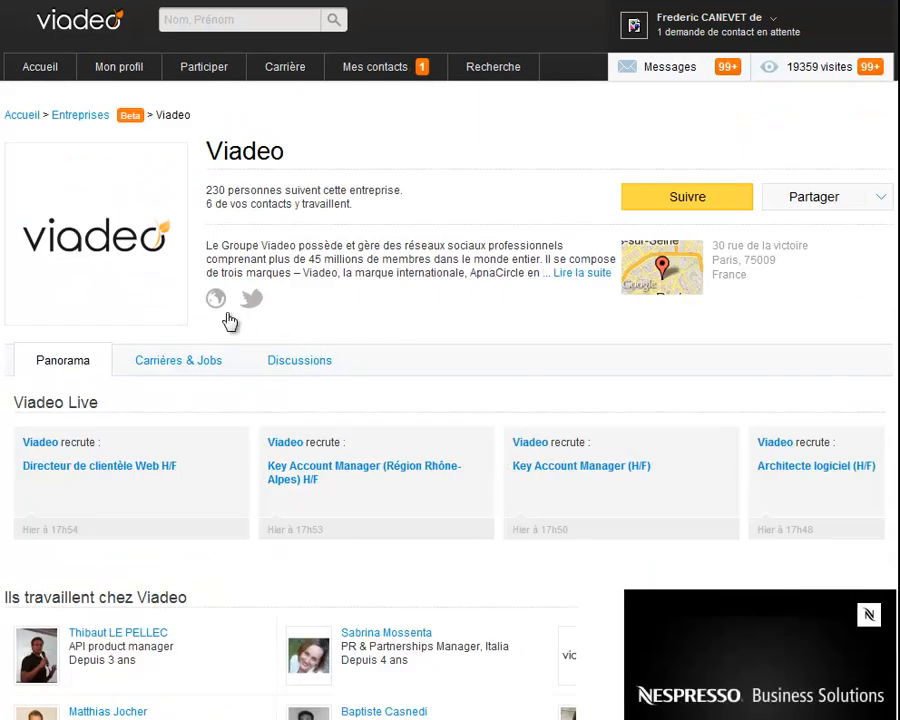
pyautogui.scroll(-2, 226, 291)
pyautogui.scroll(-5, 211, 270)
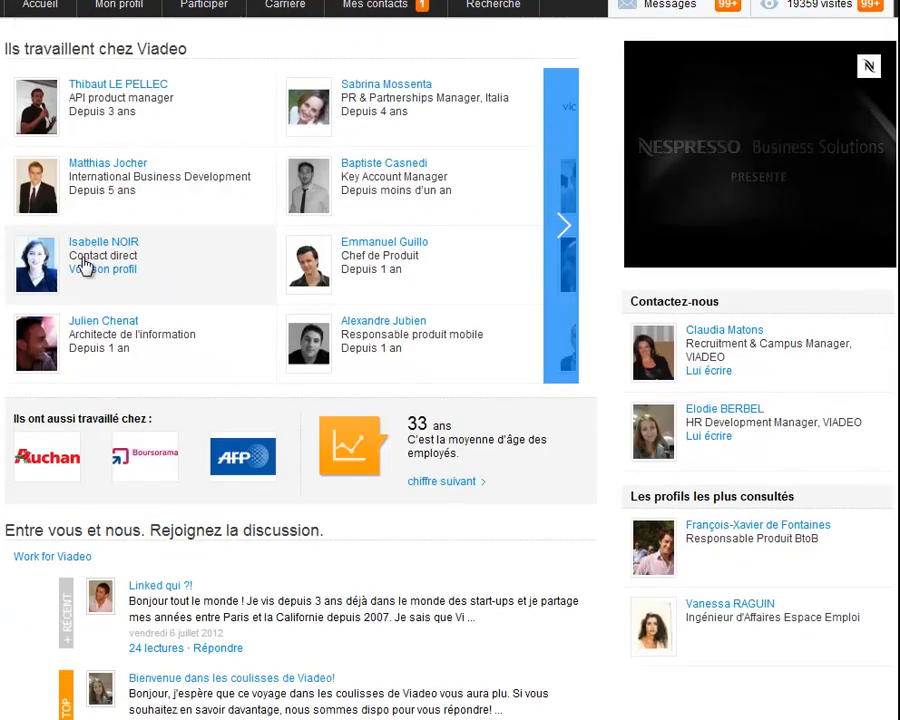
pyautogui.scroll(-4, 168, 258)
pyautogui.scroll(10, 168, 256)
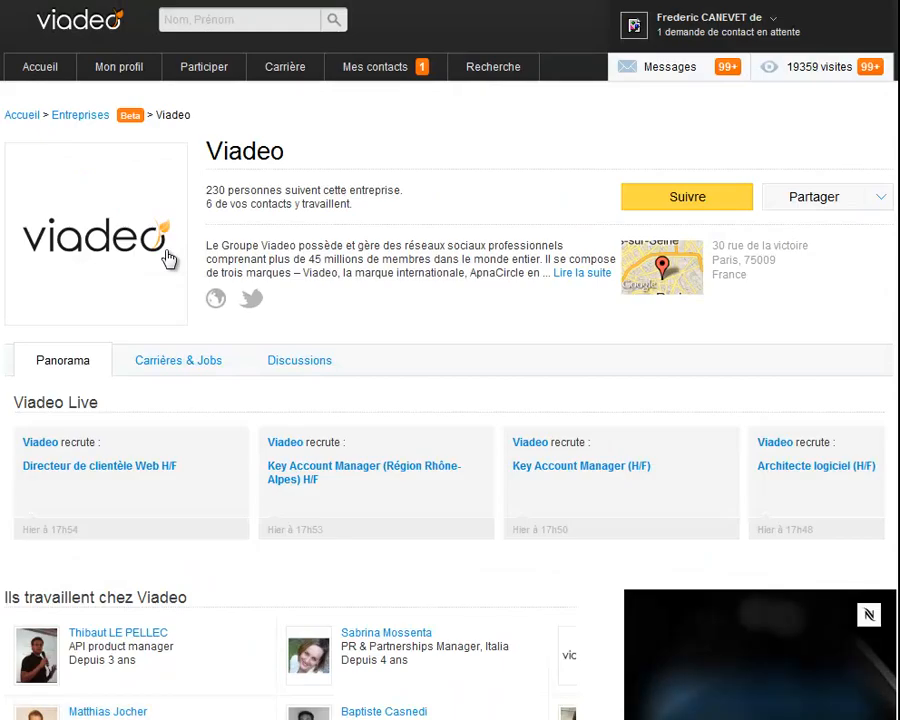
# Step: Examine the Carrières & Jobs section of Viadeo's company page, from the team testimonials to the open positions
pyautogui.click(168, 366)
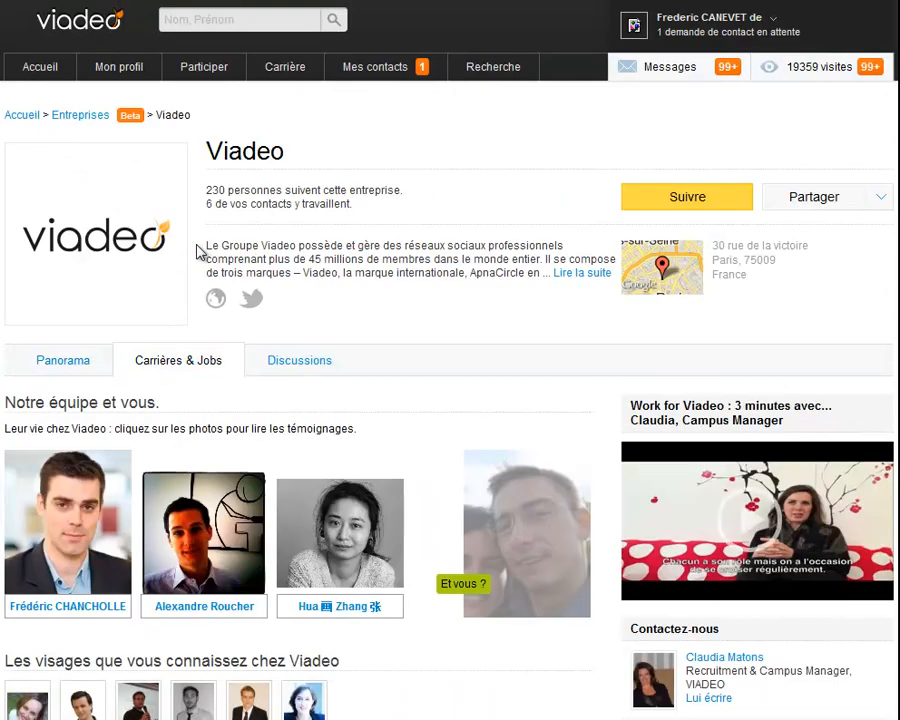
pyautogui.scroll(-2, 199, 251)
pyautogui.scroll(-4, 200, 253)
pyautogui.scroll(6, 197, 252)
pyautogui.scroll(-7, 251, 361)
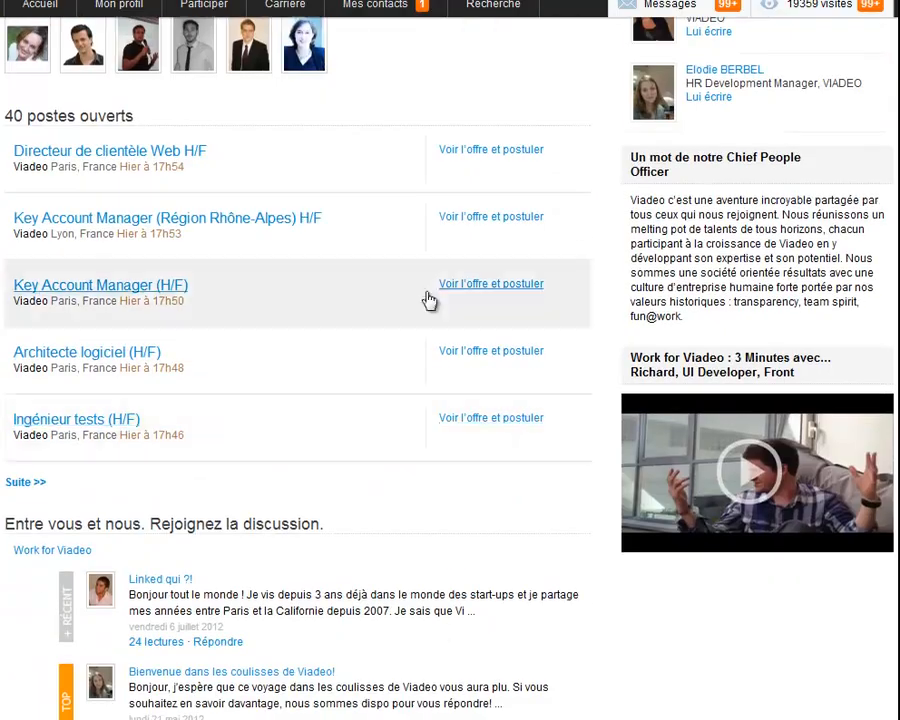
pyautogui.scroll(7, 424, 506)
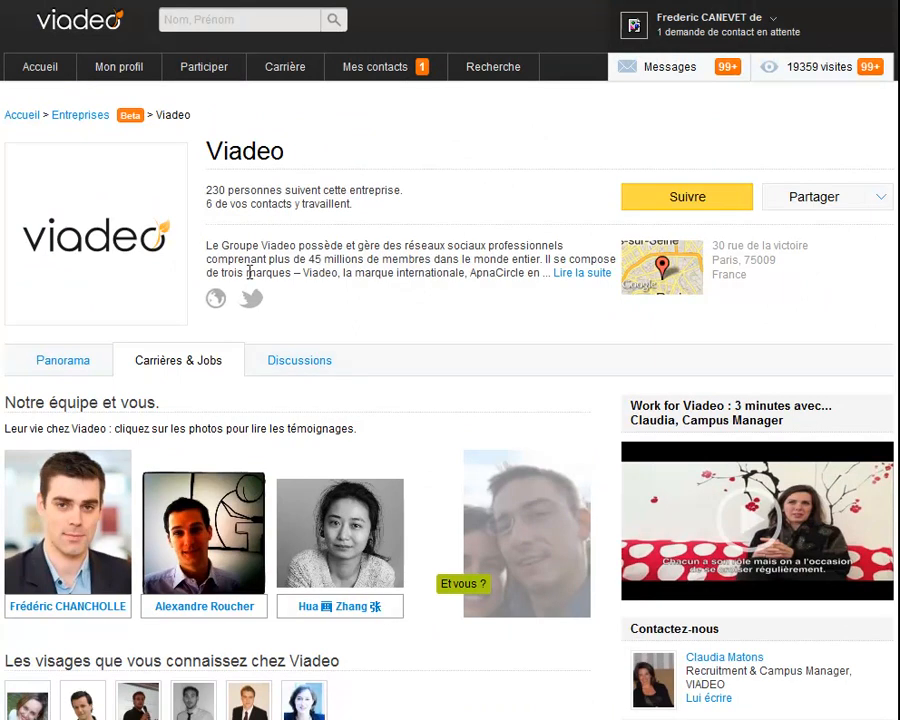
# Step: Examine the Discussions section of Viadeo's company page, including the Work for Viadeo group's FAQ and Jobs listings
pyautogui.click(295, 370)
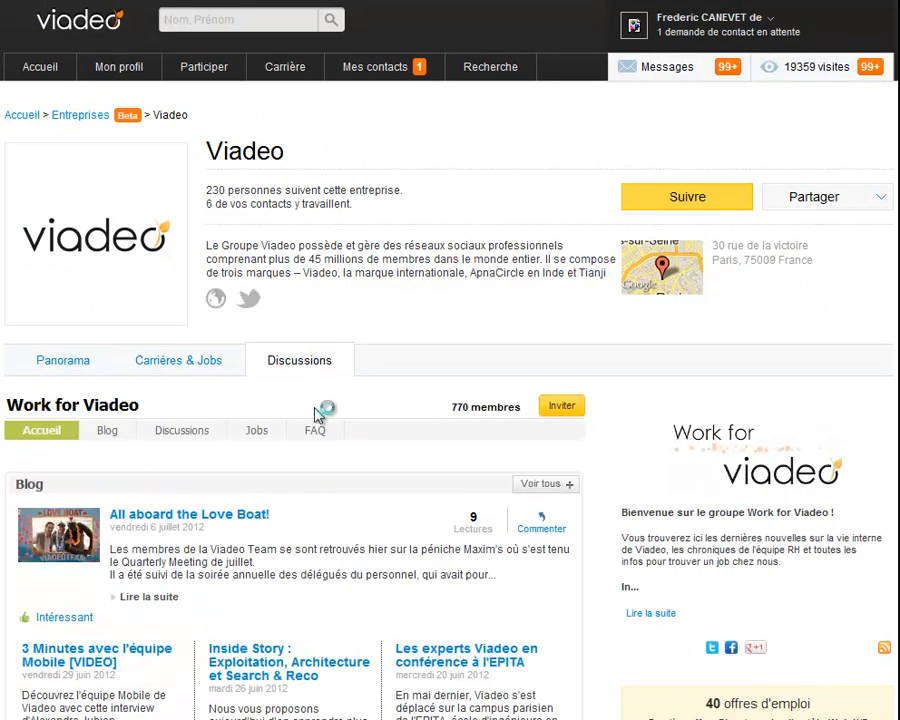
pyautogui.scroll(-3, 315, 432)
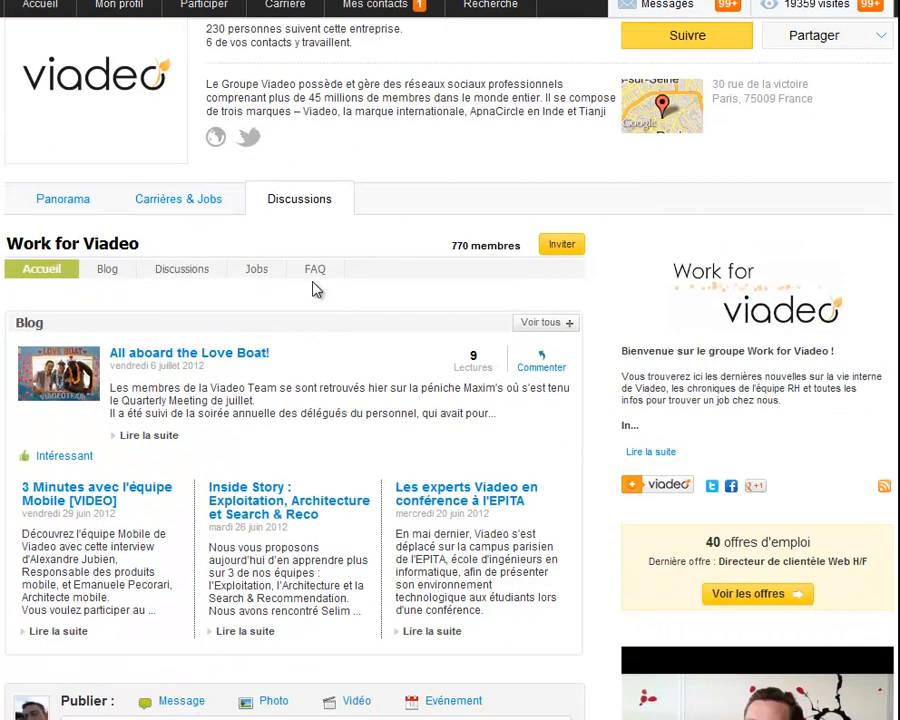
pyautogui.click(315, 284)
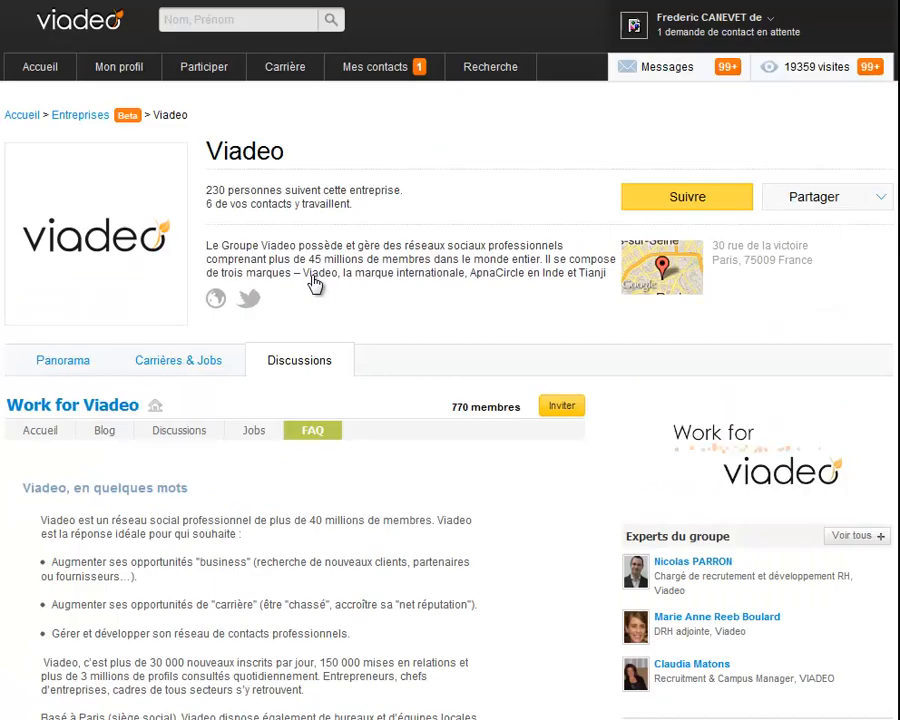
pyautogui.scroll(-5, 350, 326)
pyautogui.scroll(-8, 345, 316)
pyautogui.scroll(9, 347, 345)
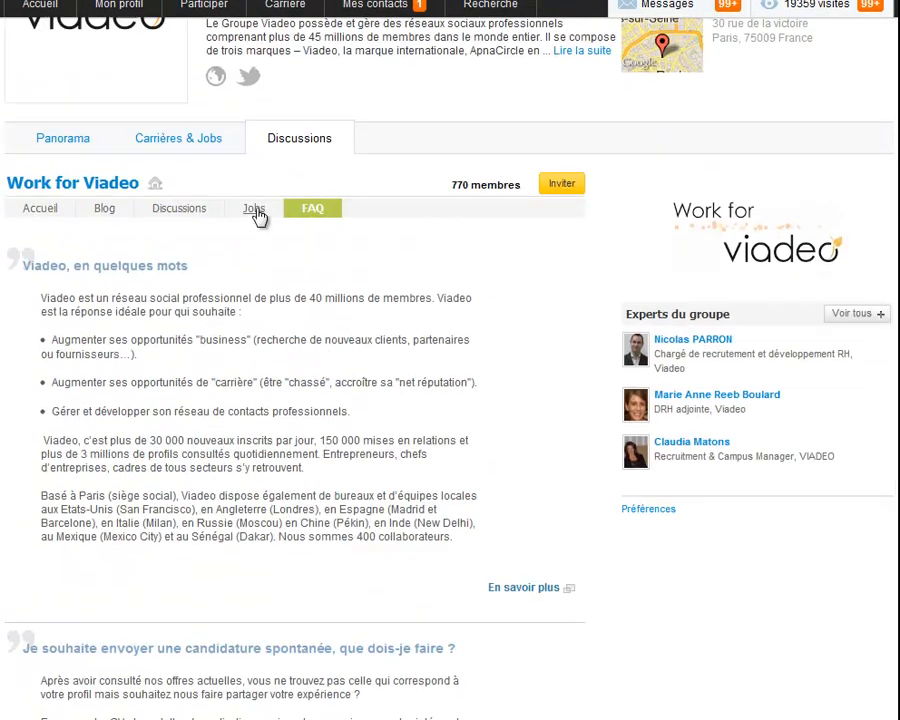
pyautogui.click(255, 214)
pyautogui.scroll(-9, 390, 370)
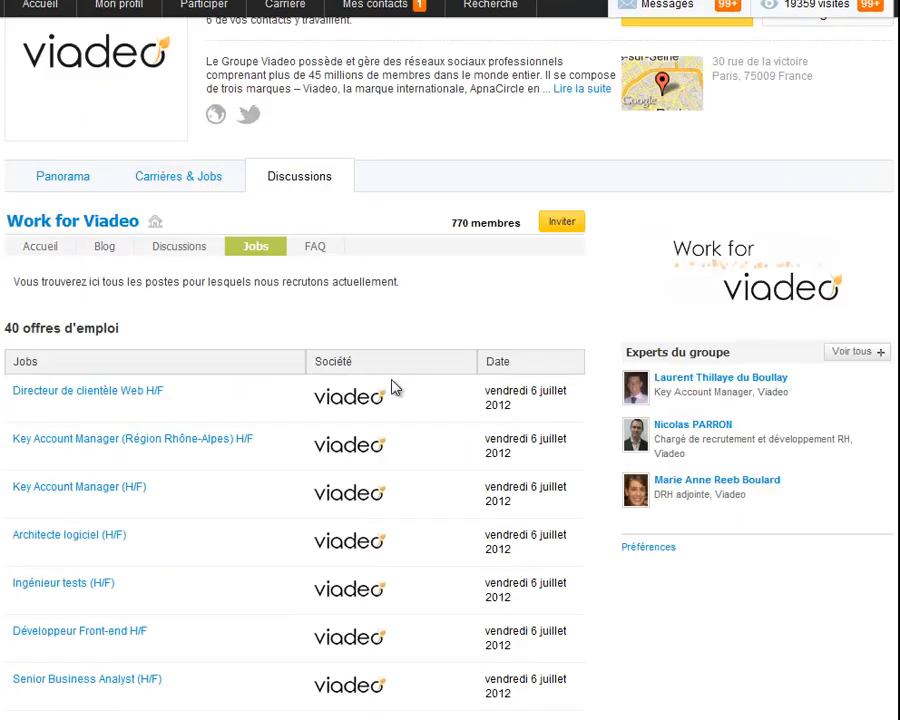
pyautogui.scroll(9, 388, 376)
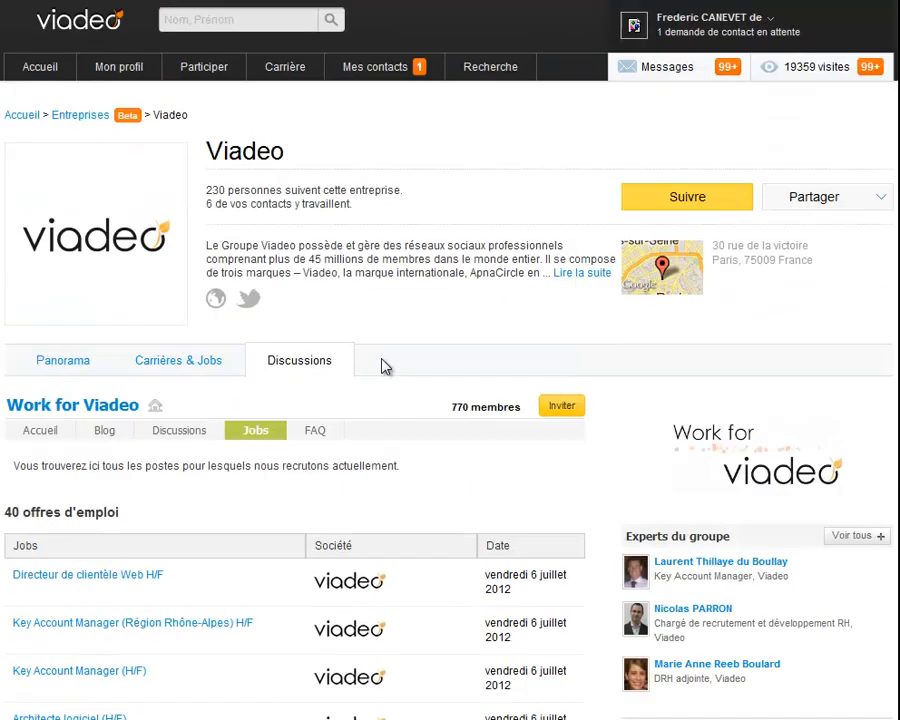
# Step: Revisit the Panorama and Carrières & Jobs sections of Viadeo's page, and review the Discussions home with its blog and discussion posts
pyautogui.click(68, 368)
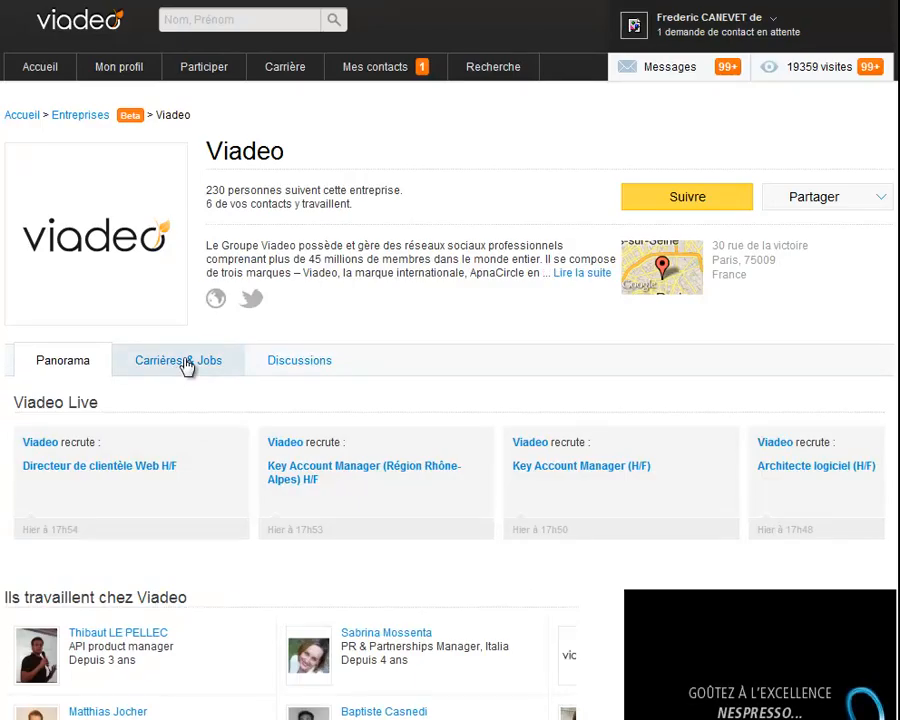
pyautogui.click(186, 365)
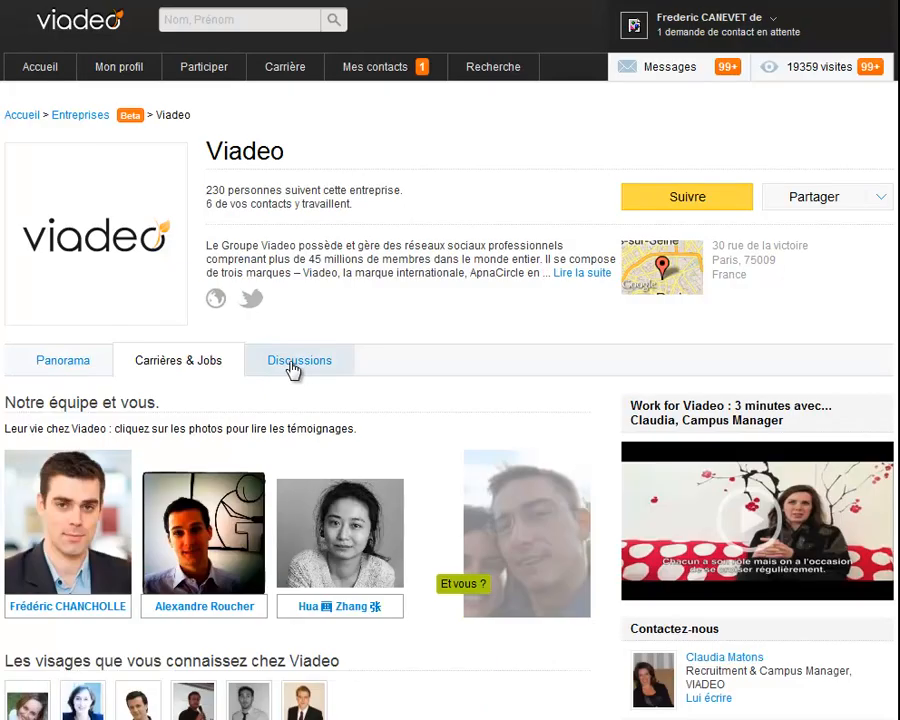
pyautogui.click(293, 369)
pyautogui.scroll(-3, 341, 362)
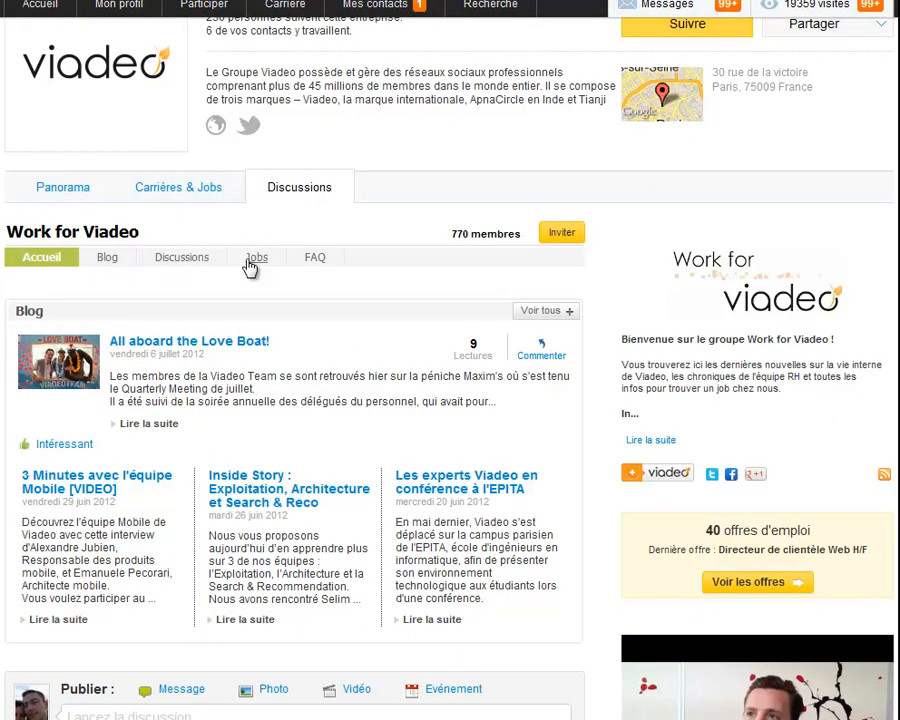
pyautogui.scroll(-4, 420, 325)
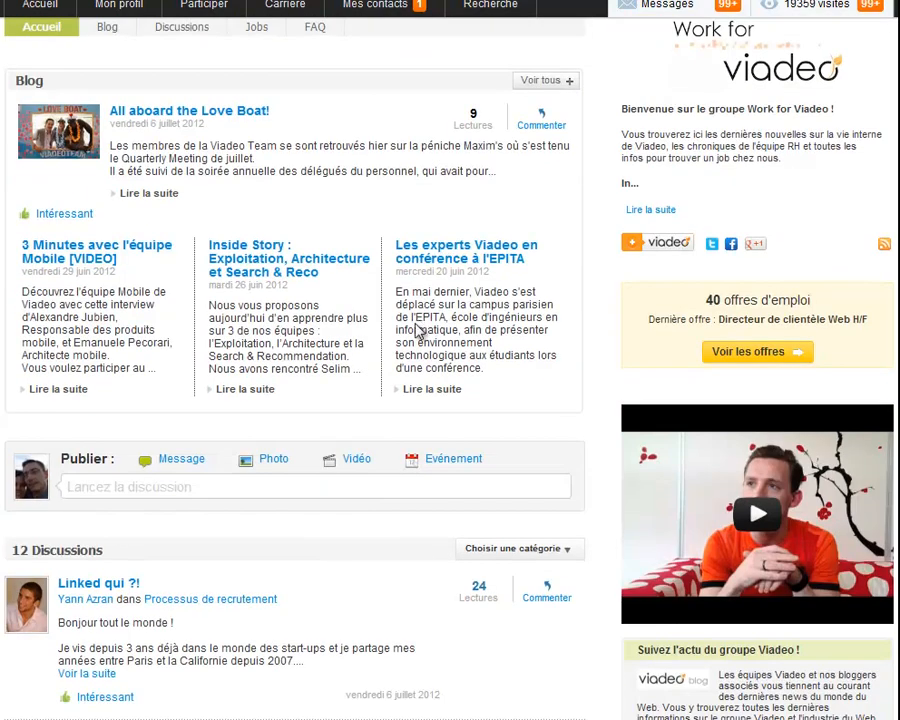
pyautogui.scroll(-6, 420, 325)
pyautogui.scroll(10, 416, 323)
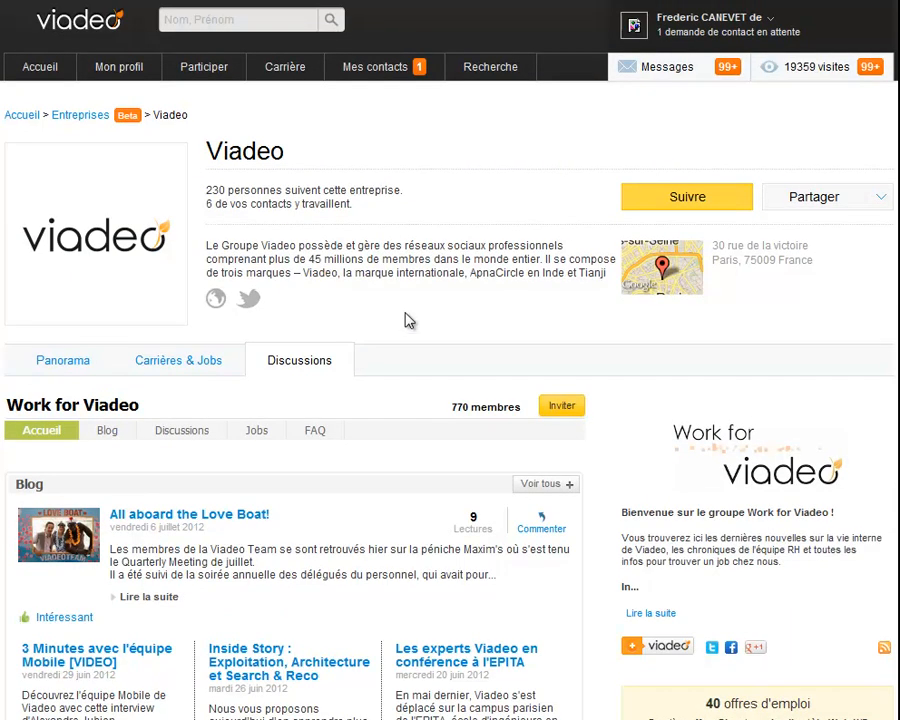